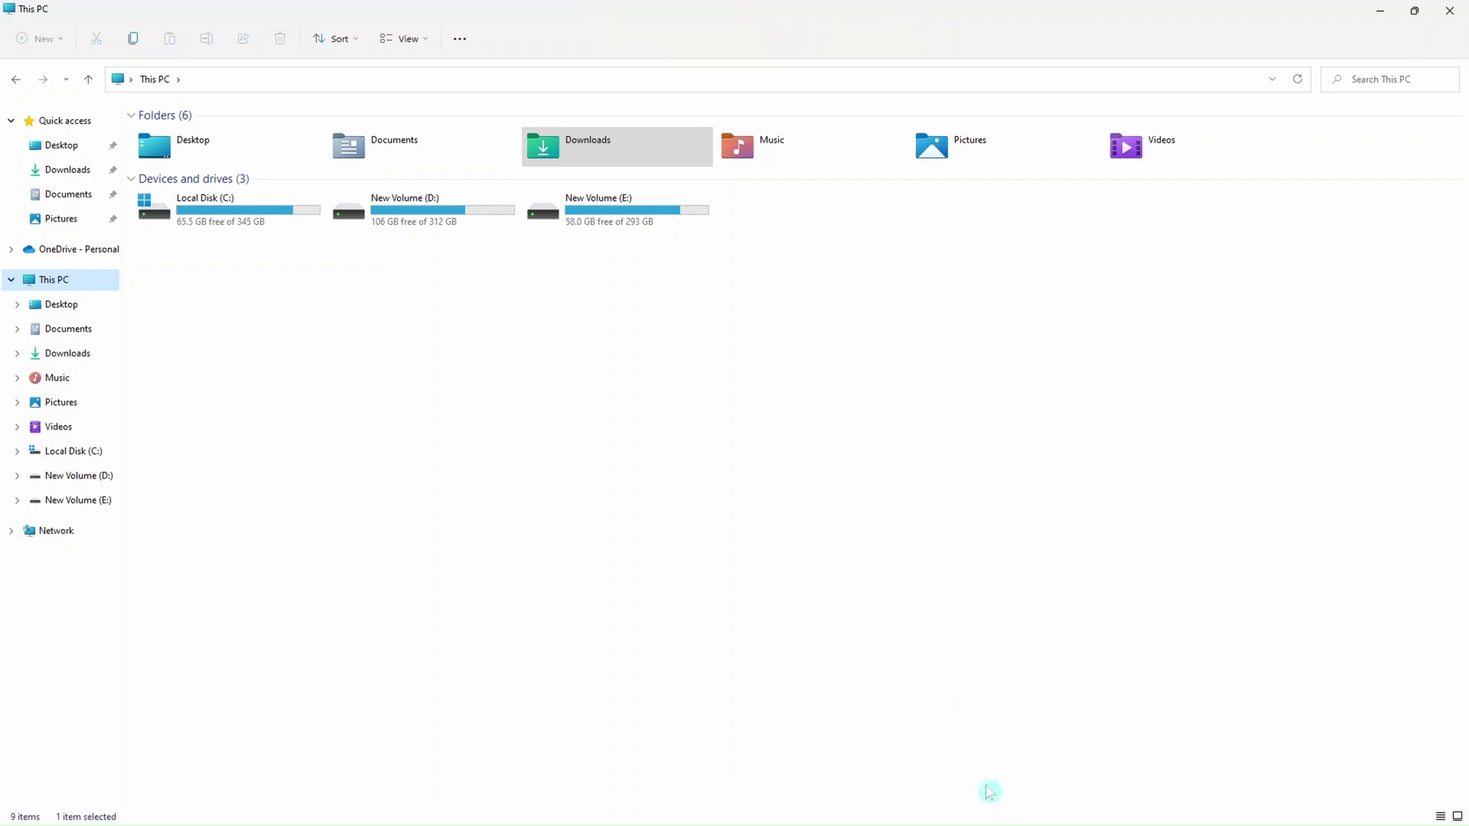
# Load the TrafficMonitor GitHub repository page in Chrome from the pasted URL
pyautogui.moveTo(995, 824)
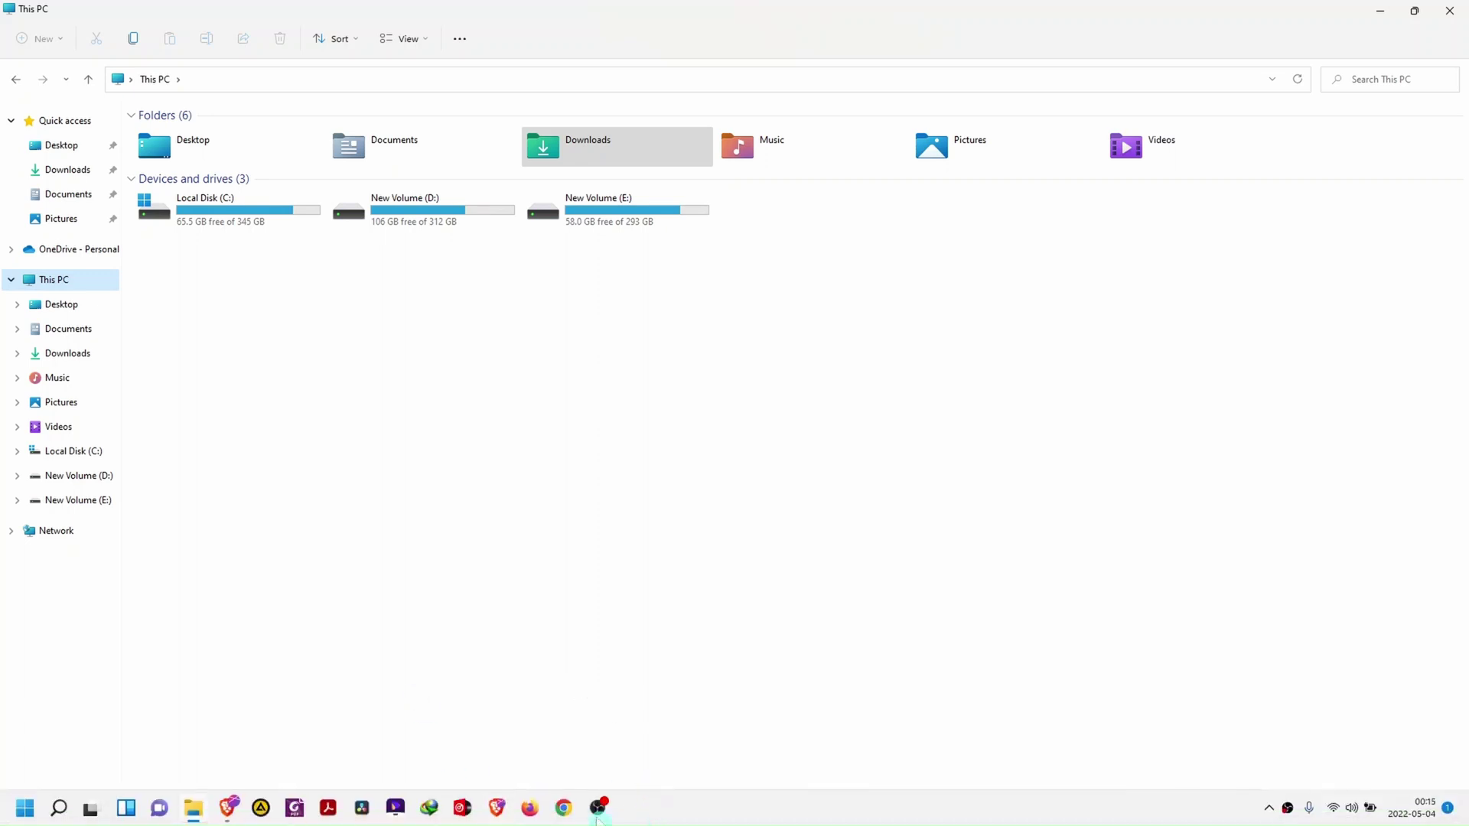
pyautogui.click(566, 811)
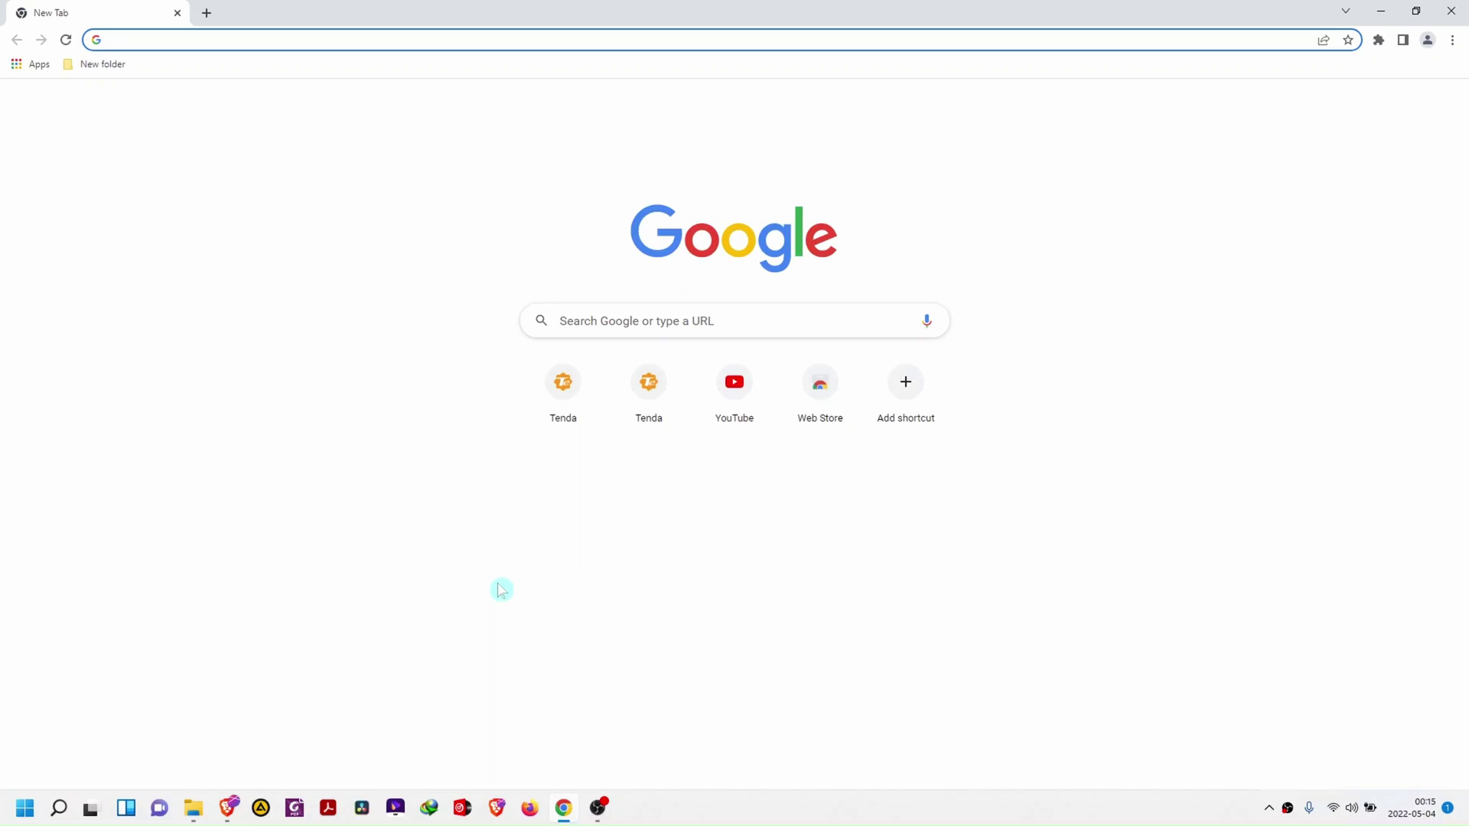
pyautogui.write('https://github.com/zhongyang219/TrafficMonitor')
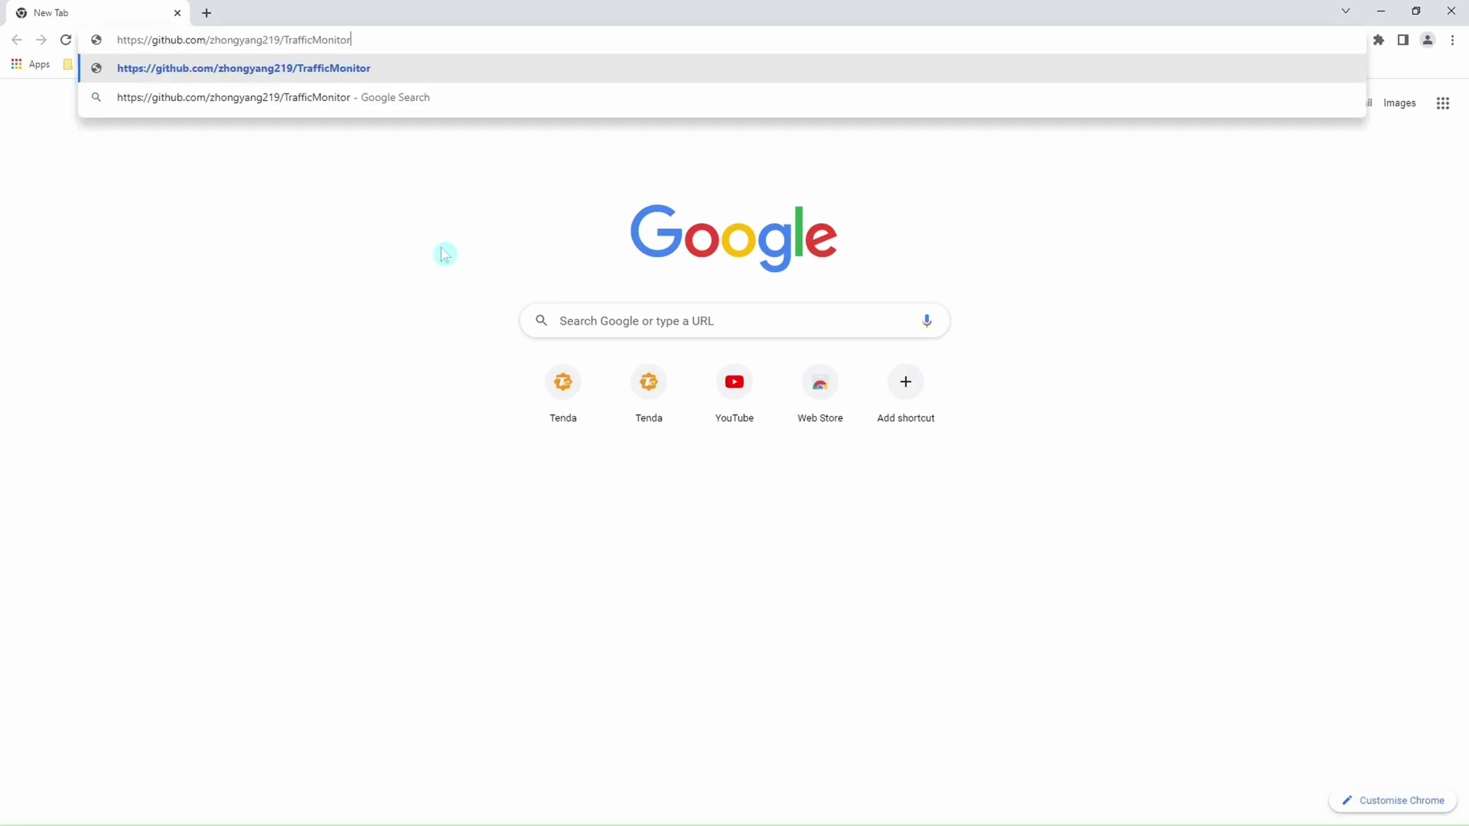
pyautogui.press('Return')
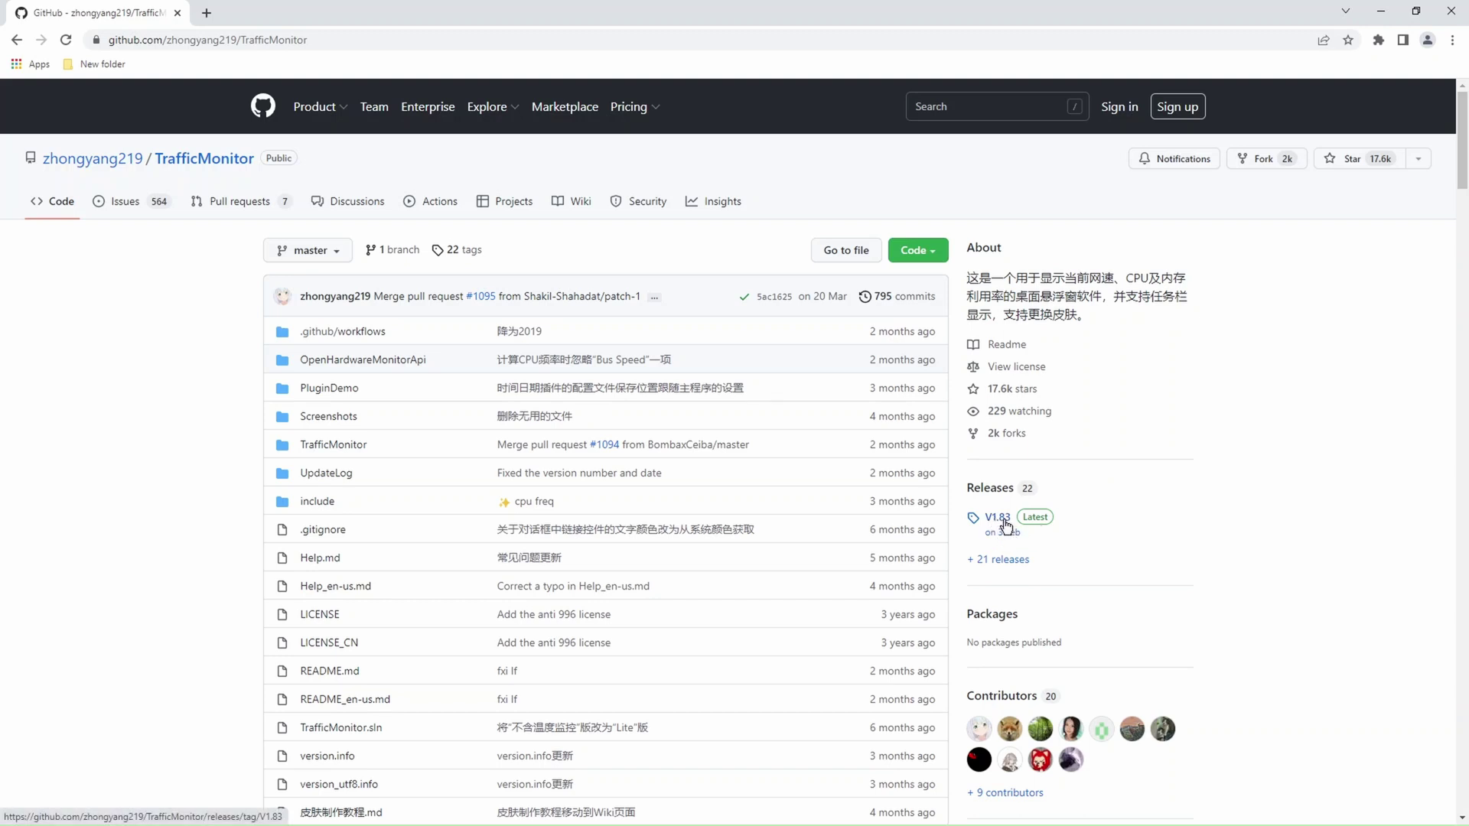
# Download TrafficMonitor_V1.83_x64.zip from the V1.83 release assets, then open the Downloads folder
pyautogui.click(998, 518)
pyautogui.scroll(-3, 637, 547)
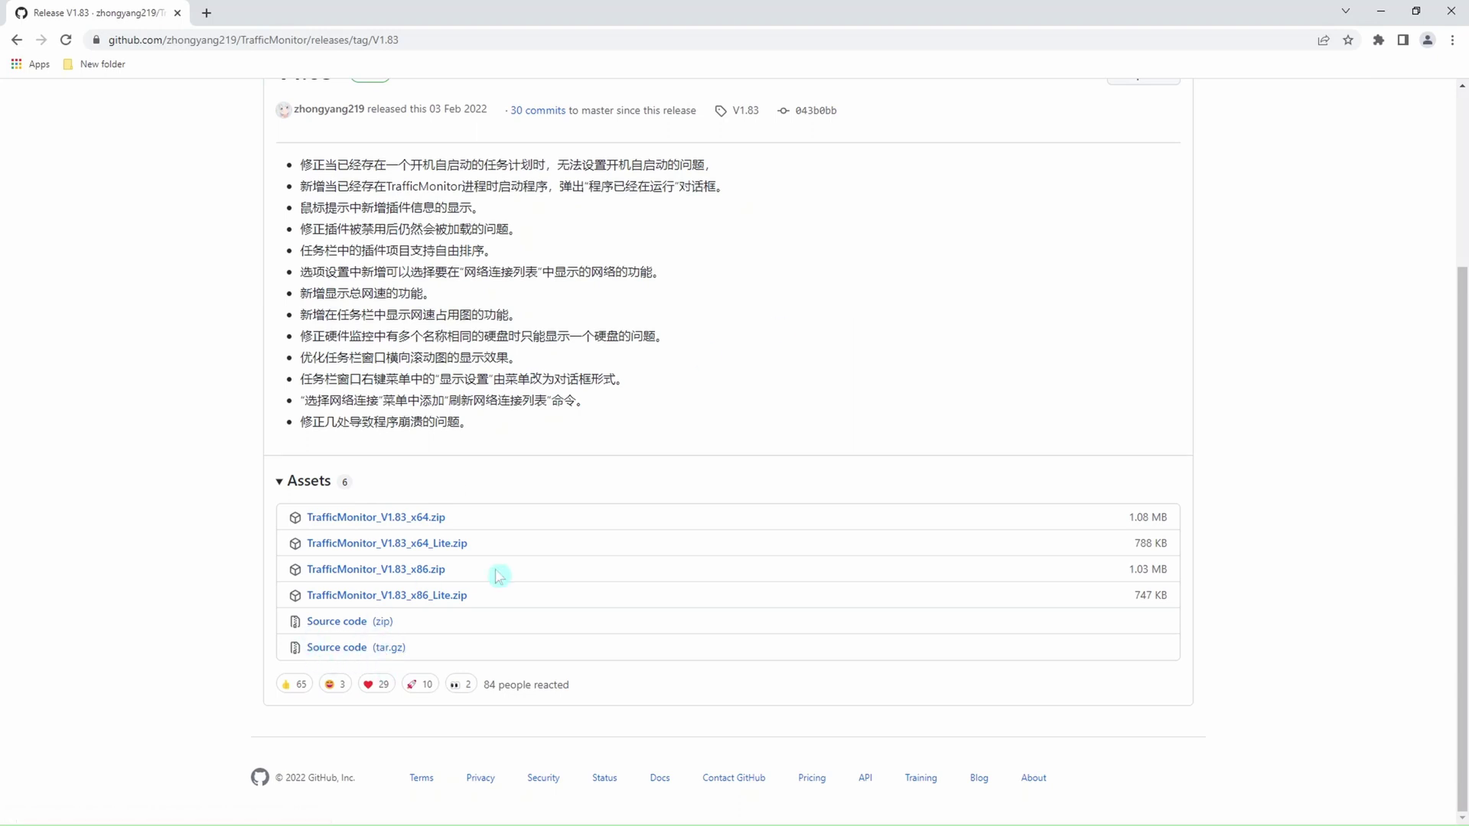
pyautogui.click(348, 520)
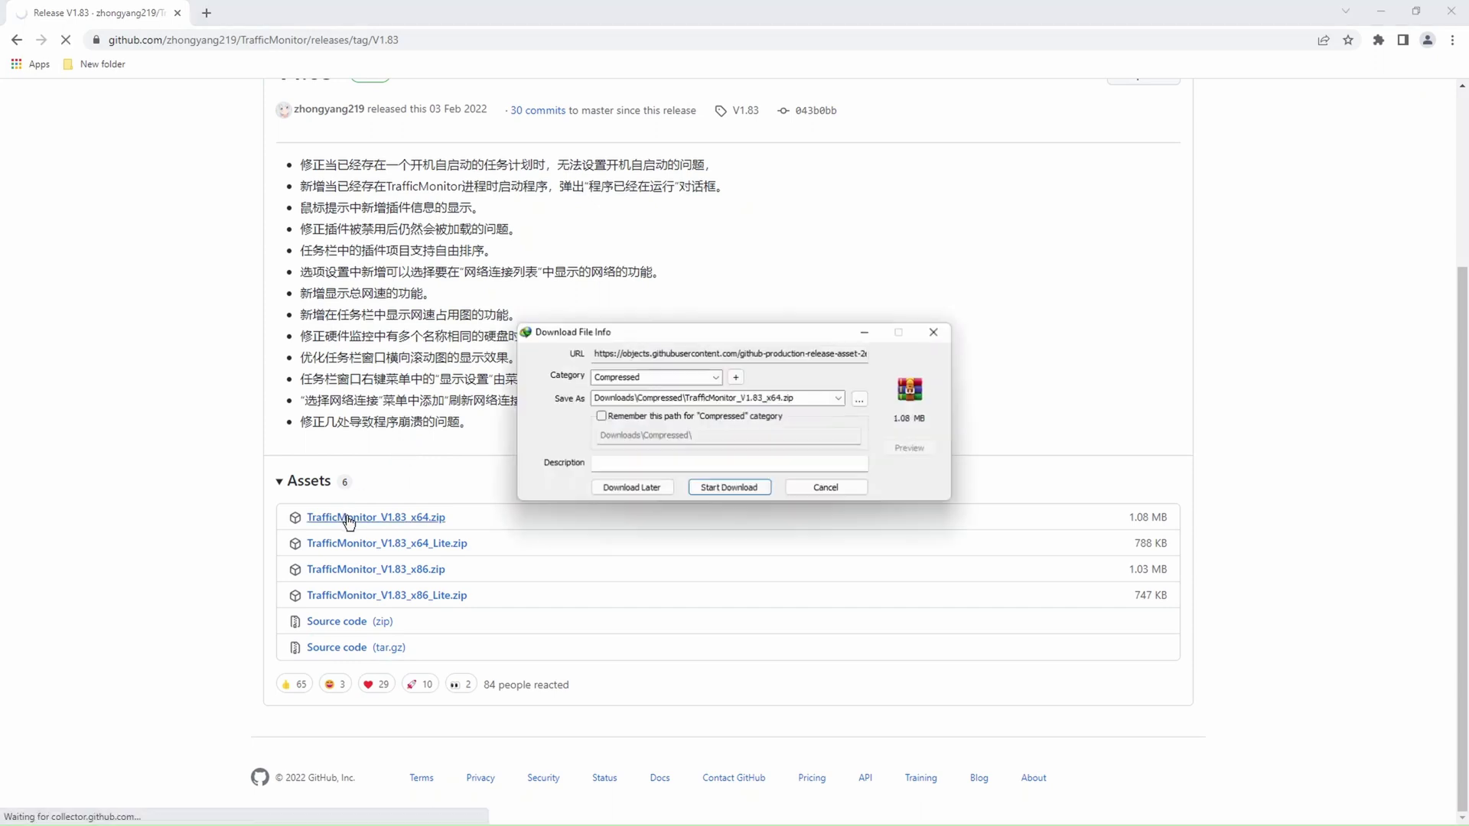
pyautogui.click(760, 490)
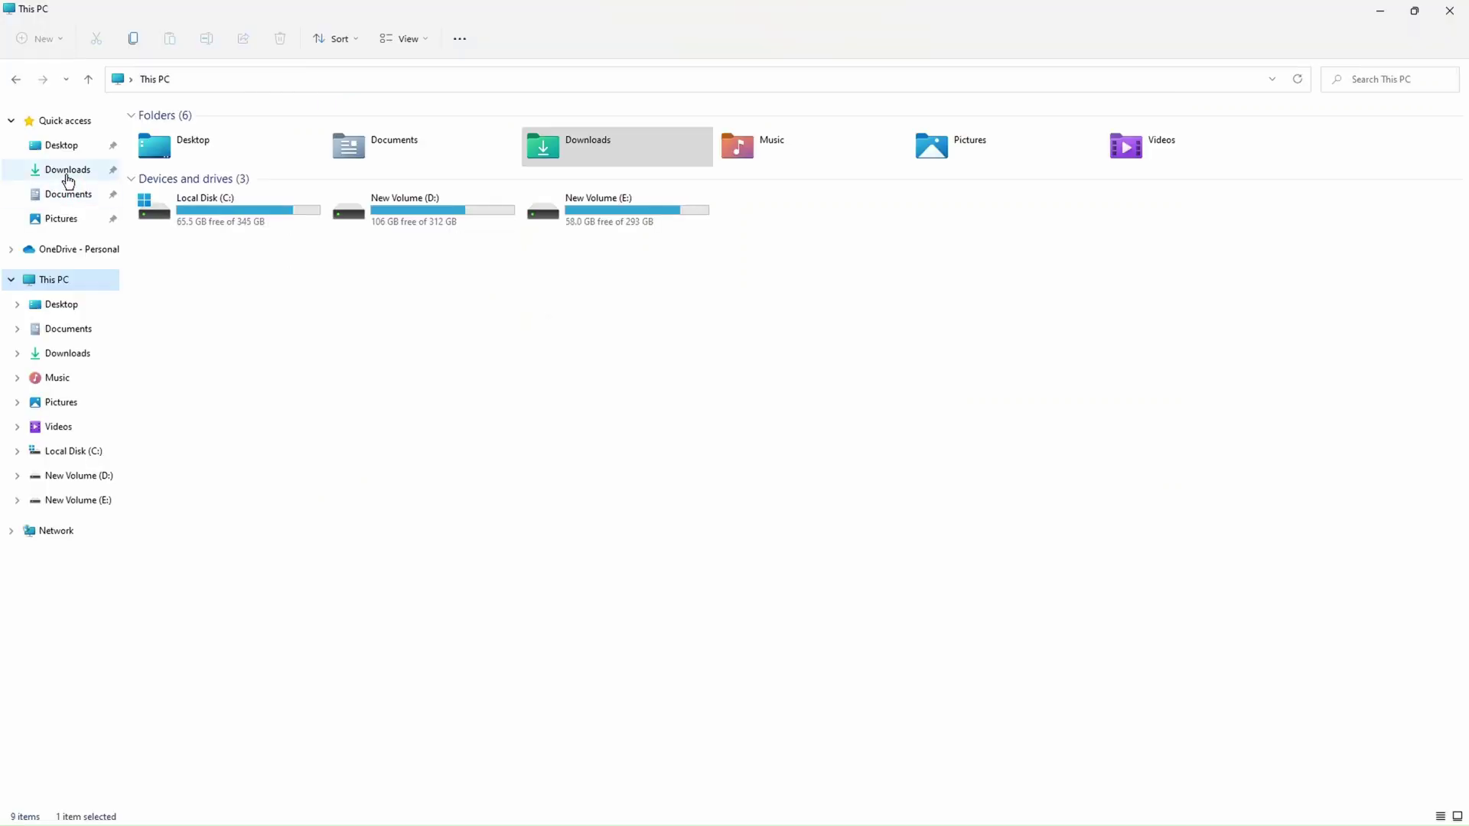
pyautogui.click(67, 173)
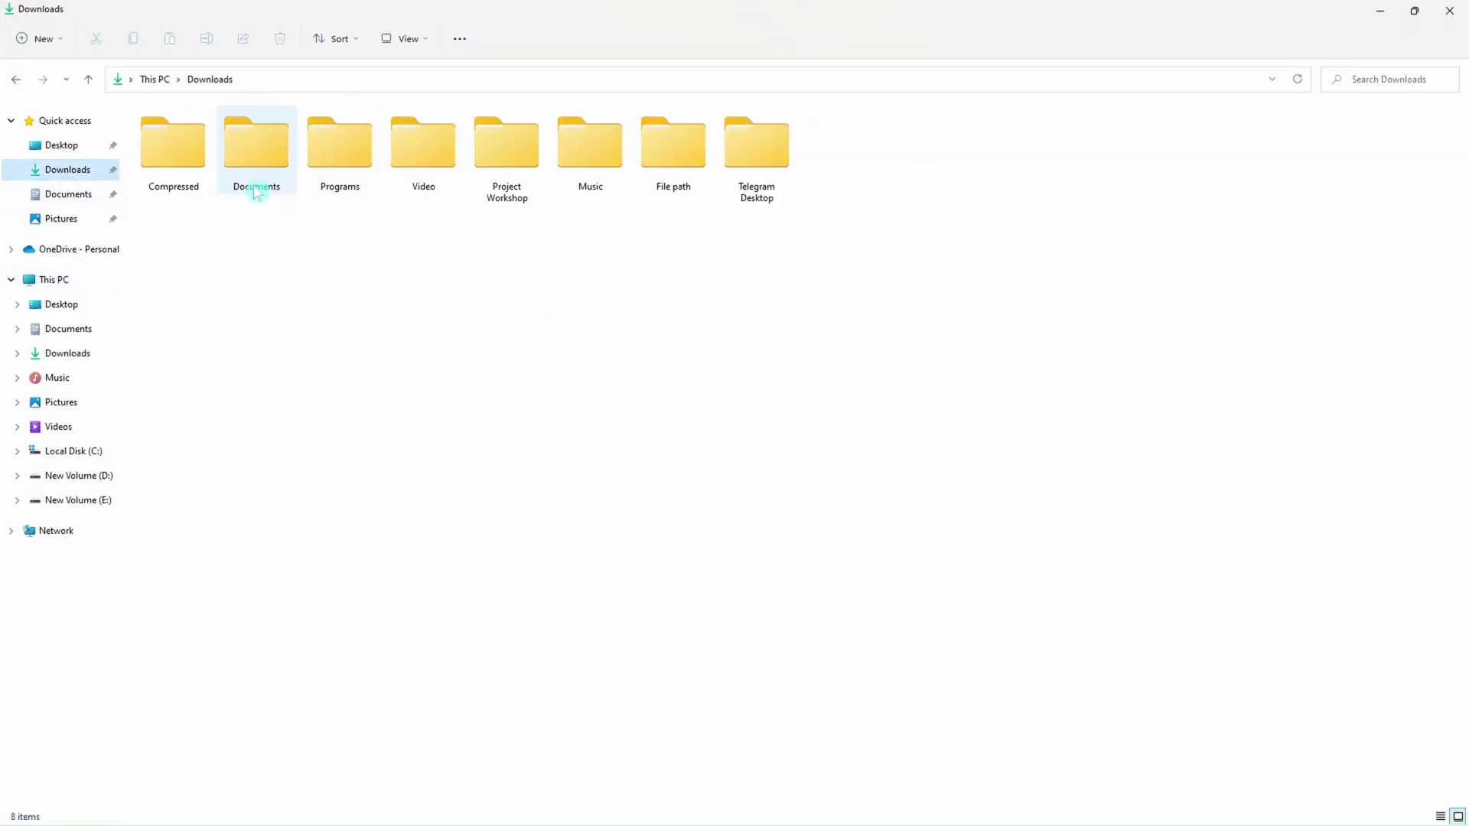
# Extract TrafficMonitor_V1.83_x64.zip from Compressed and open its TrafficMonitor subfolder containing TrafficMonitor.exe
pyautogui.doubleClick(195, 168)
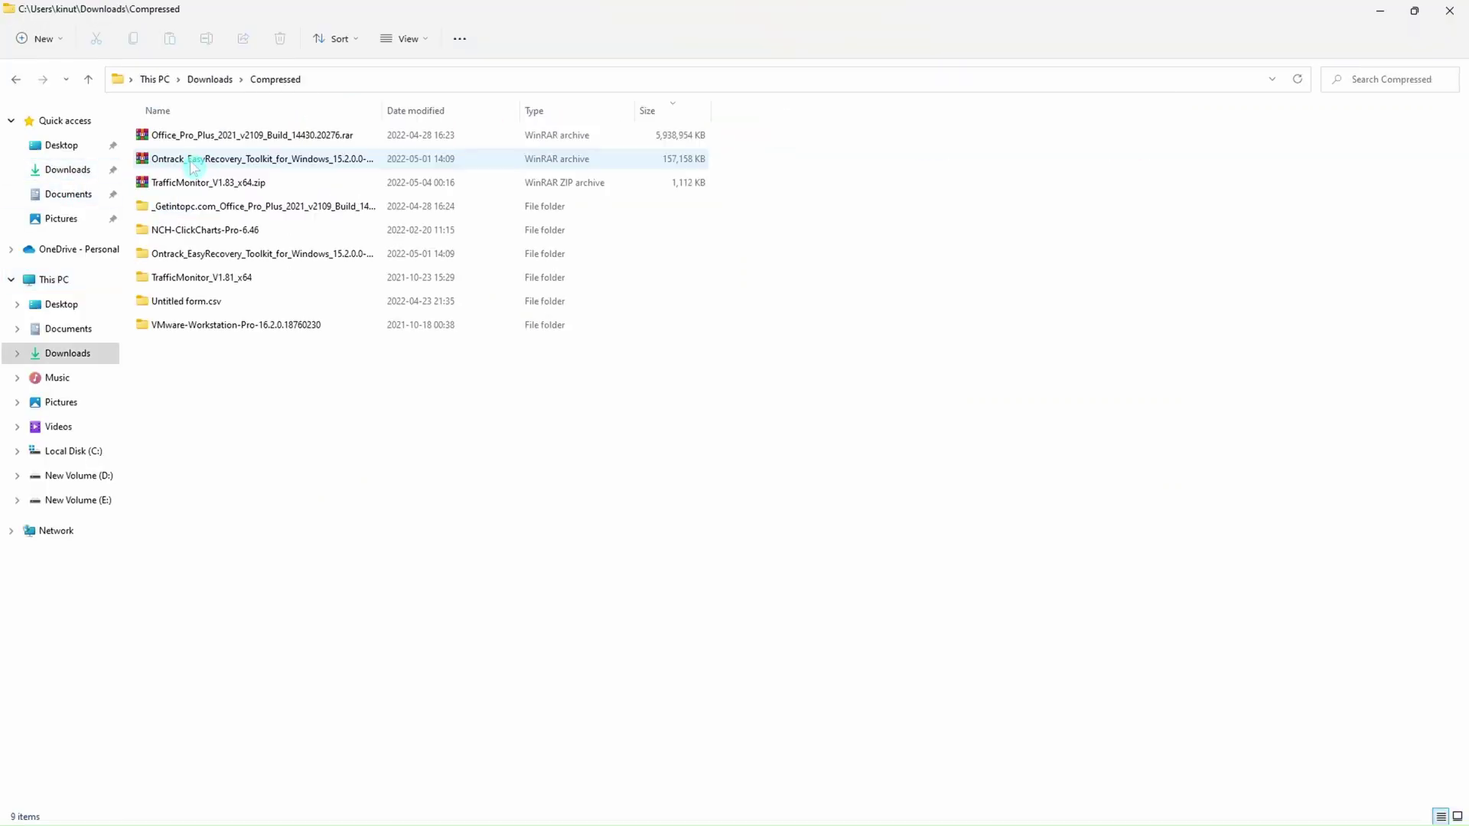
pyautogui.click(245, 188)
pyautogui.rightClick(245, 193)
pyautogui.click(255, 260)
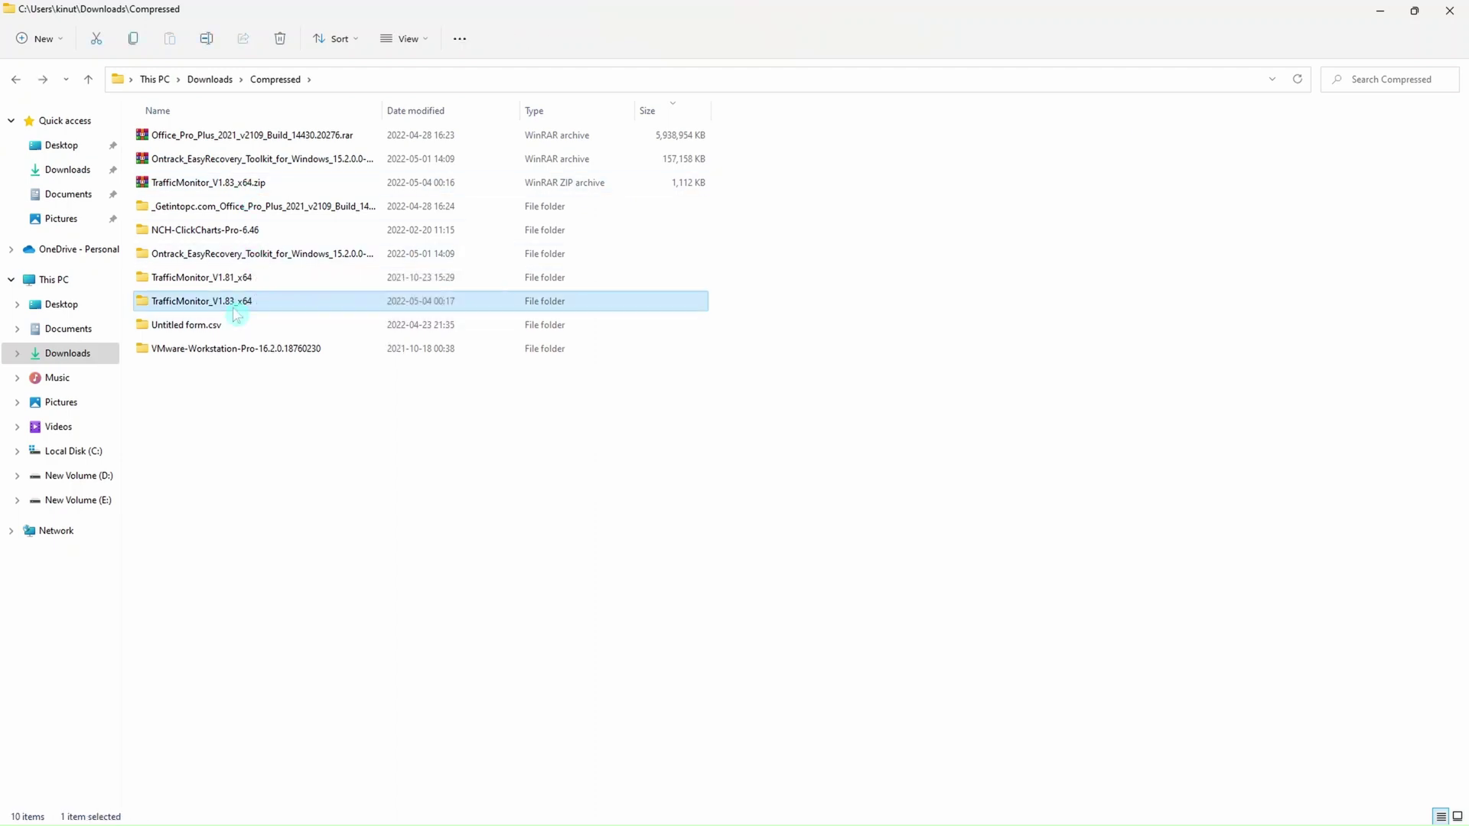
pyautogui.doubleClick(307, 303)
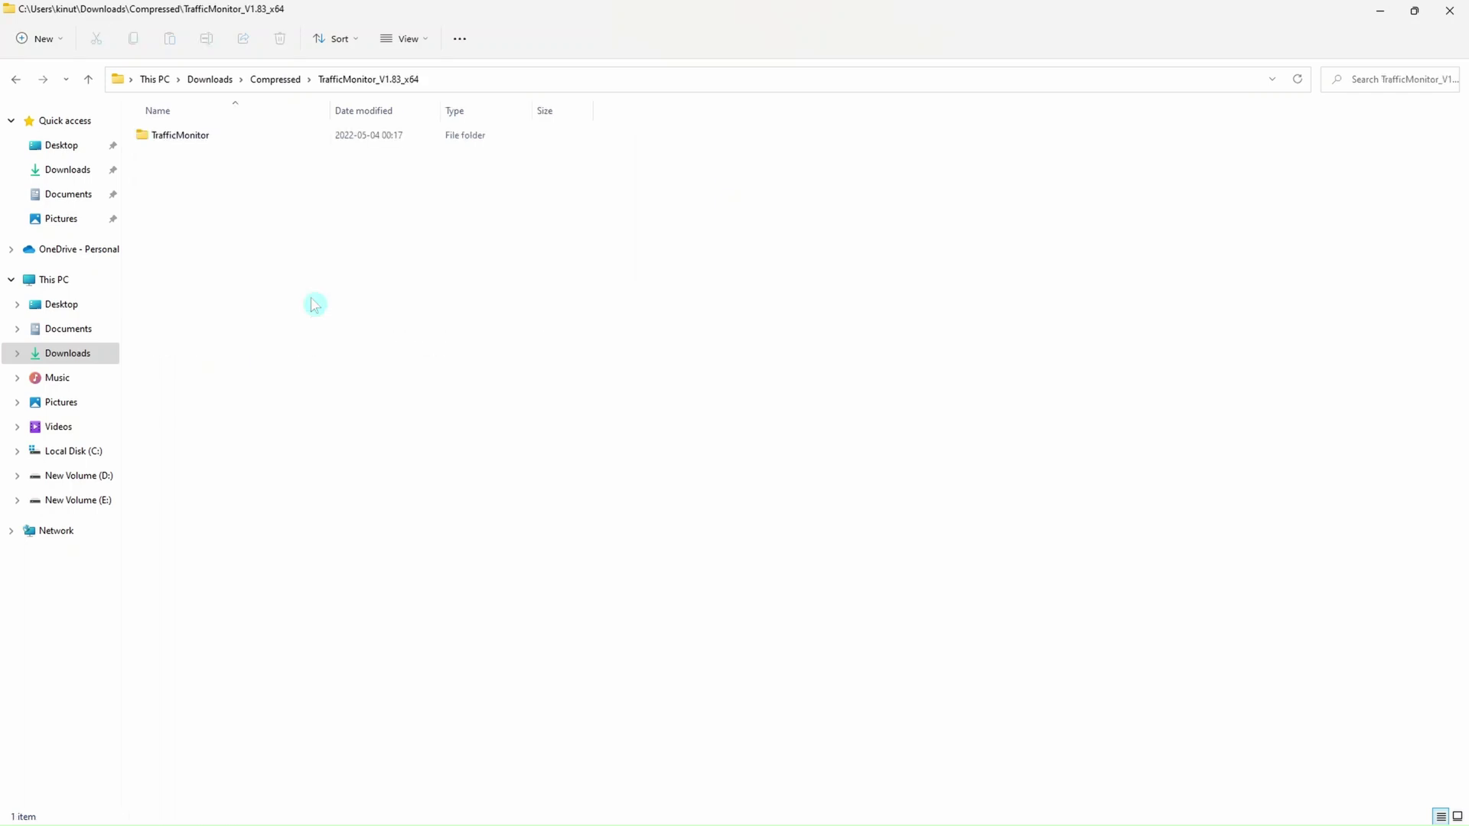
pyautogui.doubleClick(256, 136)
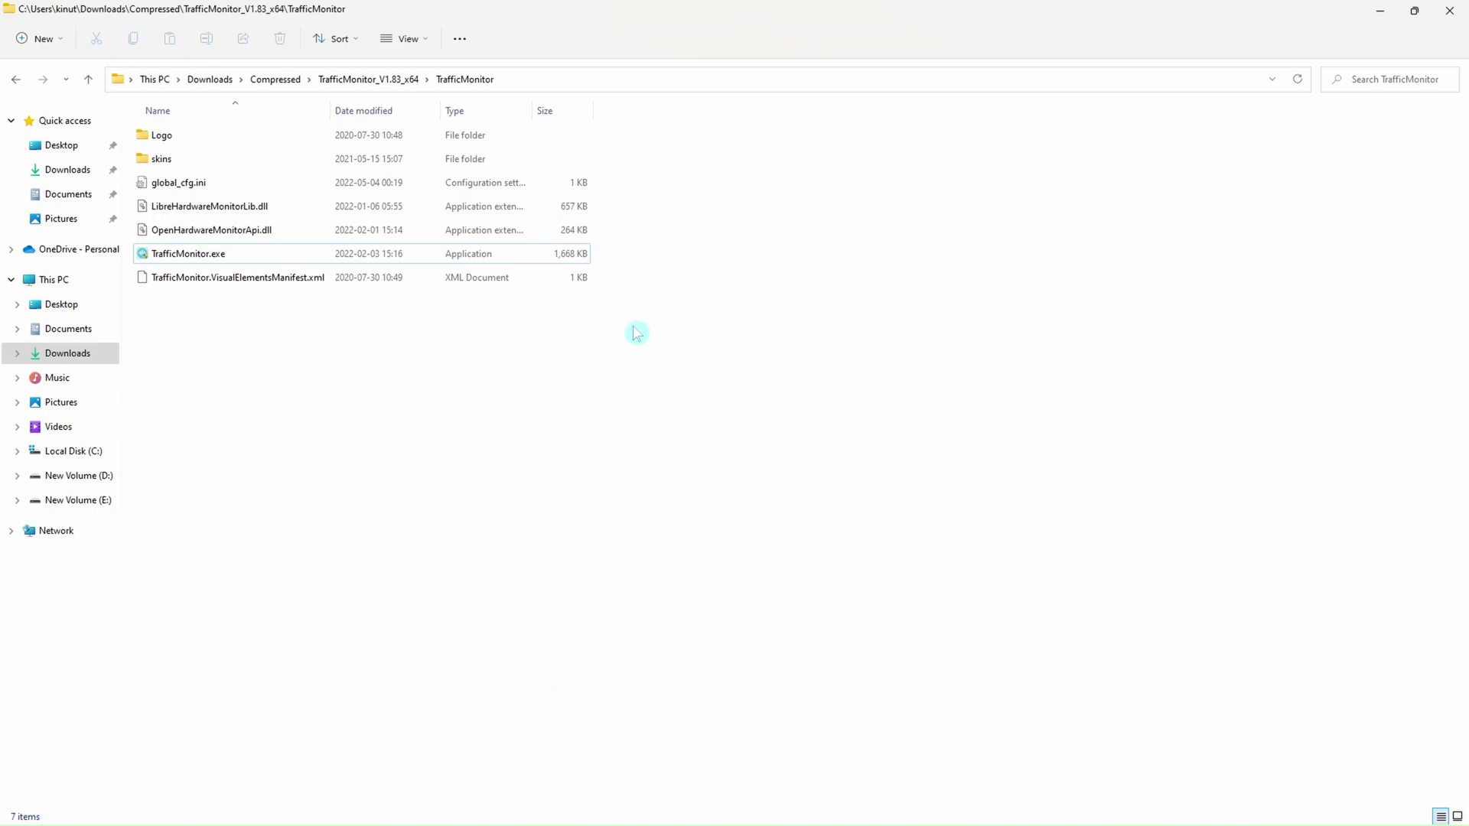
# Enable Show Taskbar Window from the TrafficMonitor tray icon menu so 0.00 KB/s speeds appear on the taskbar
pyautogui.moveTo(1269, 809)
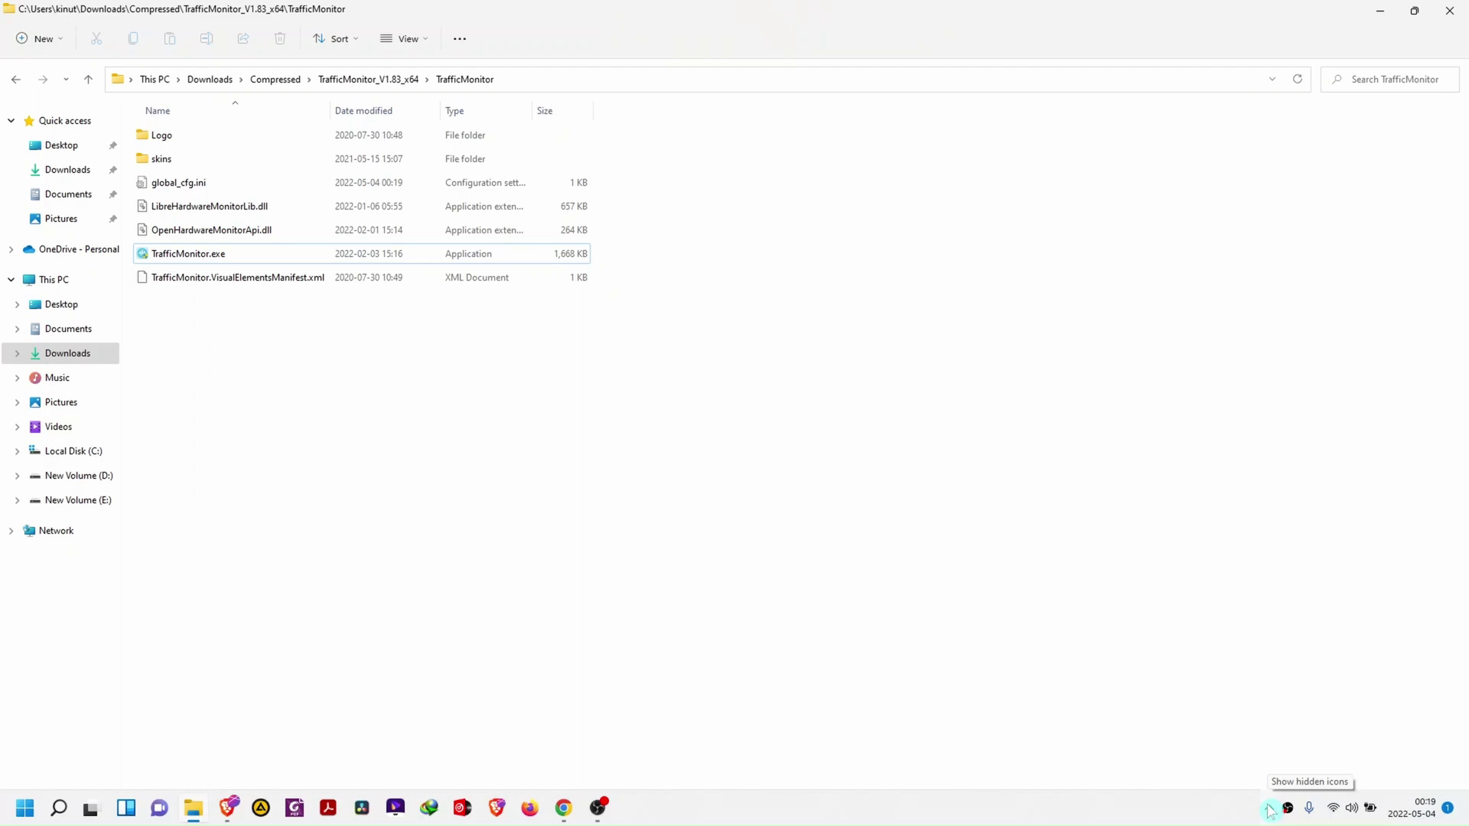
pyautogui.click(1270, 810)
pyautogui.moveTo(1271, 767)
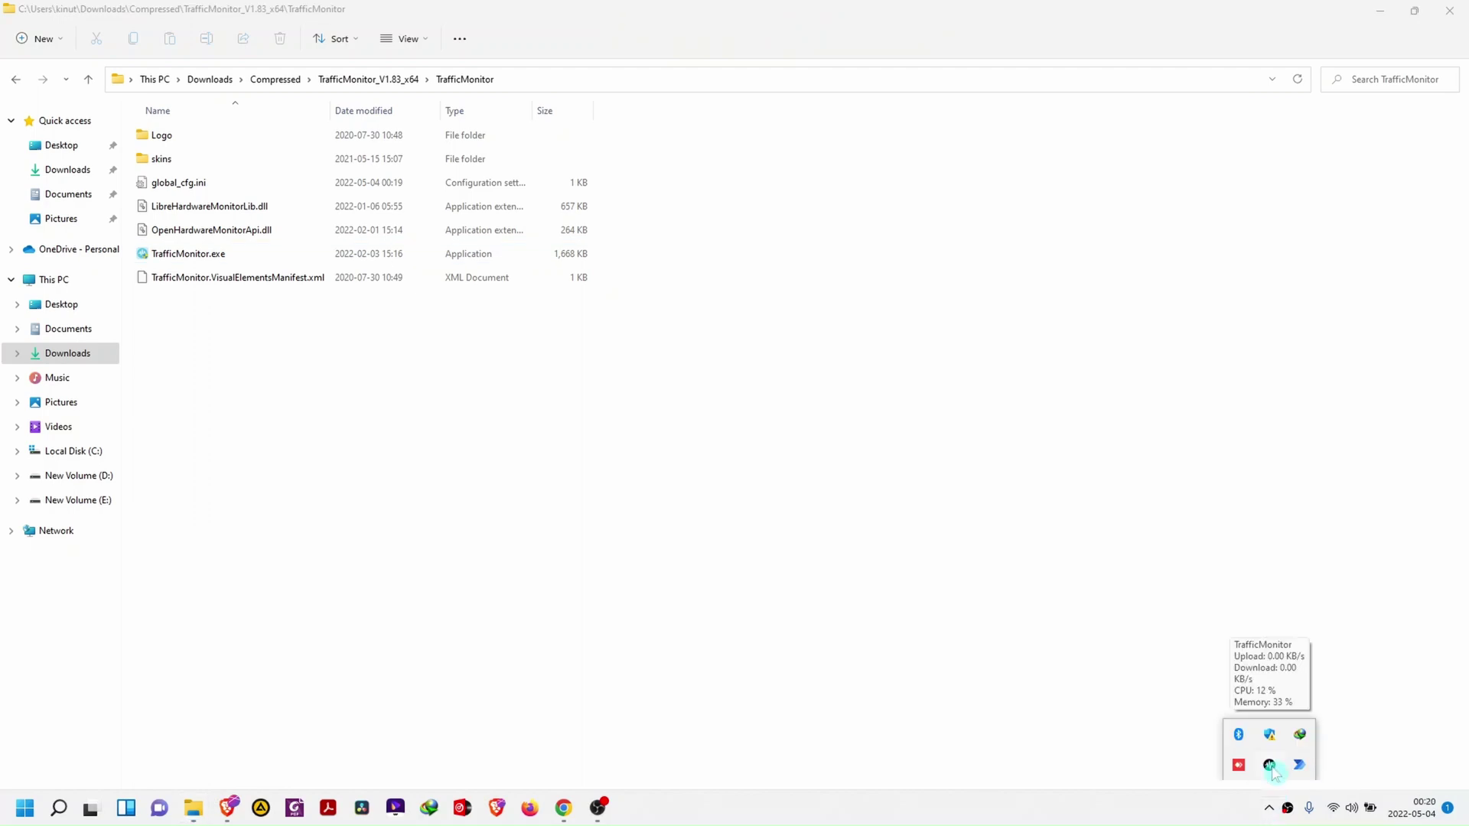
pyautogui.rightClick(1270, 765)
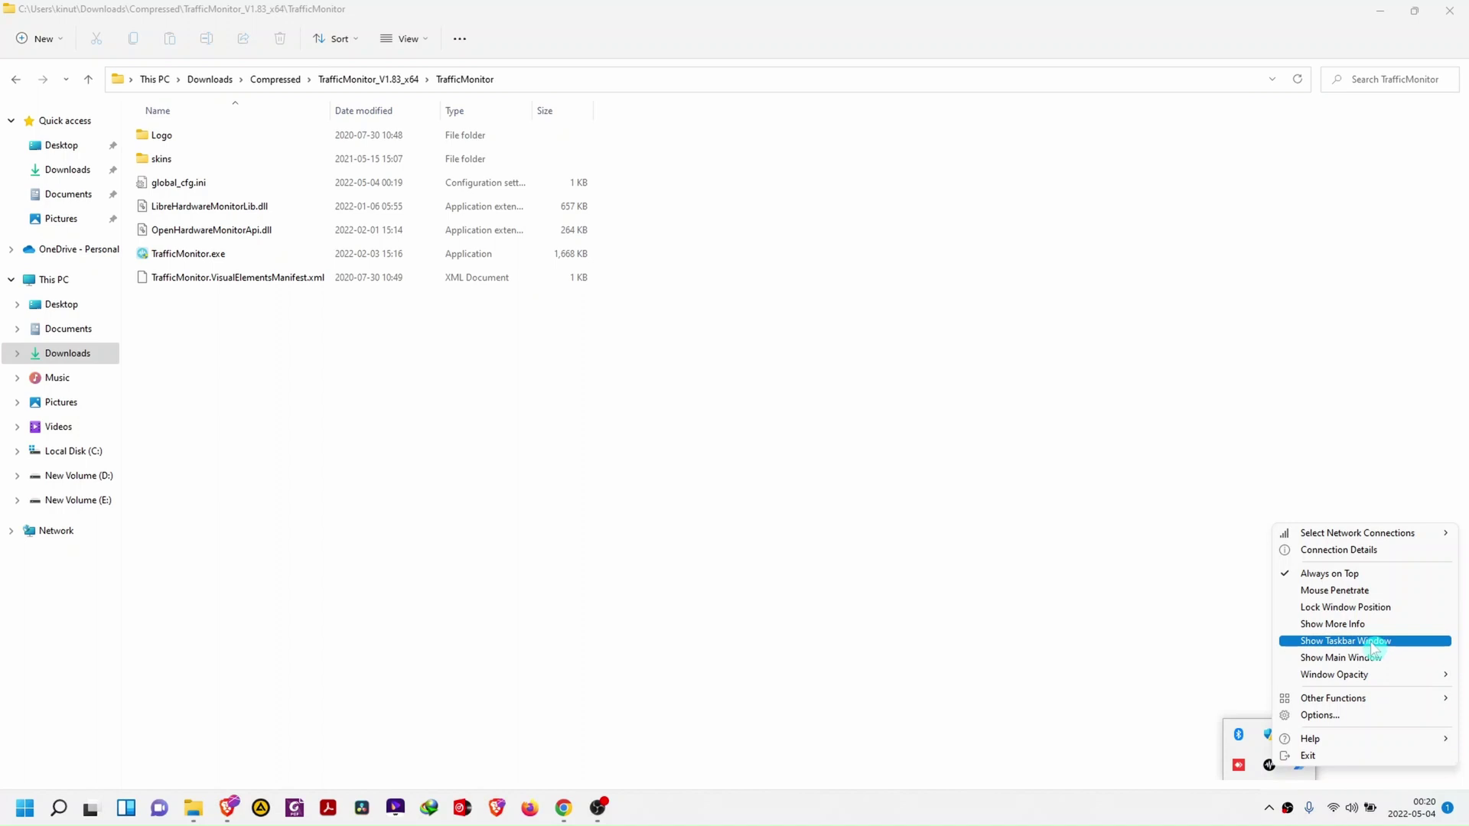
pyautogui.click(1345, 641)
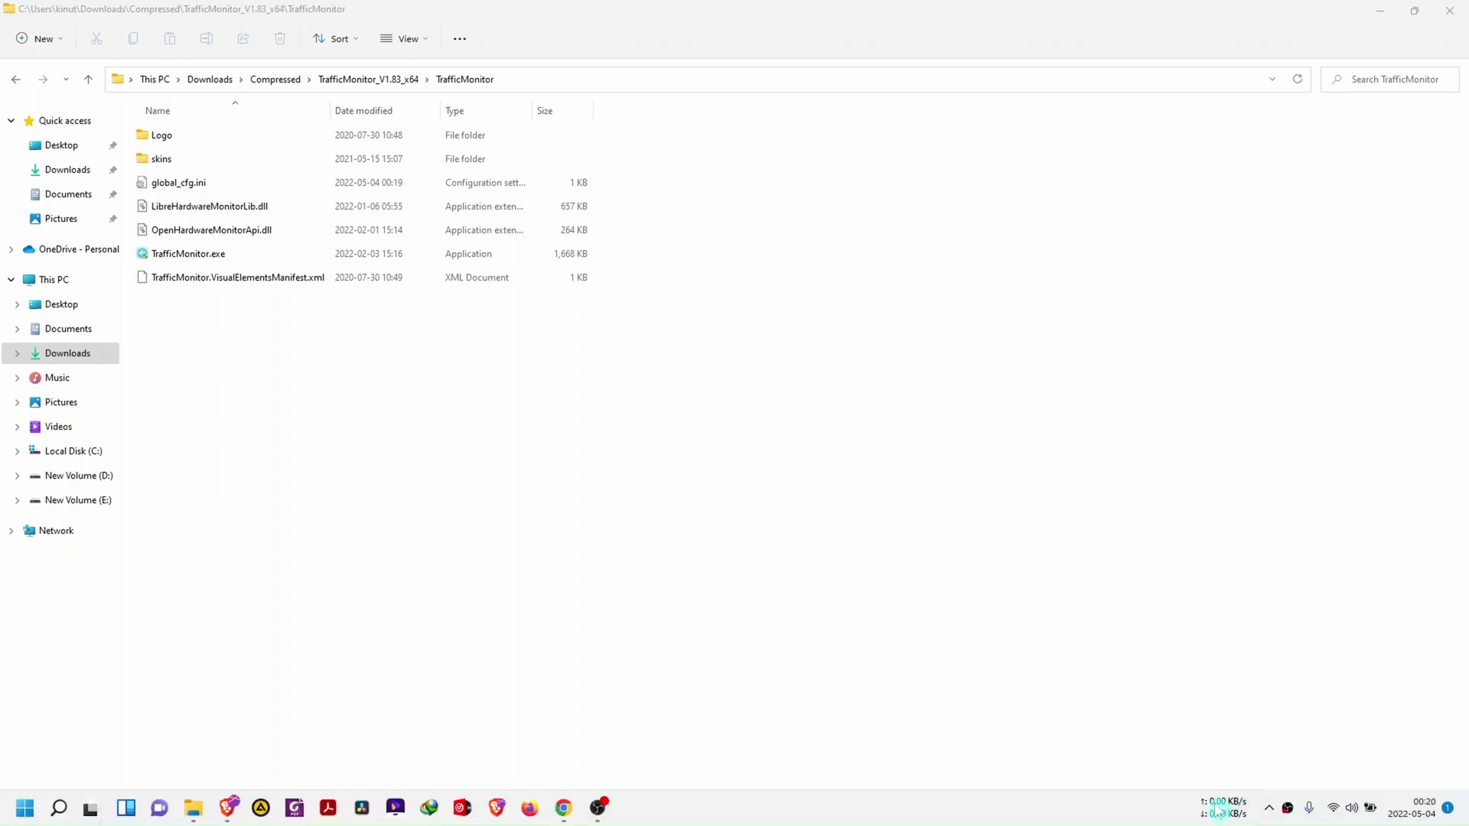
pyautogui.click(1270, 808)
pyautogui.rightClick(1271, 766)
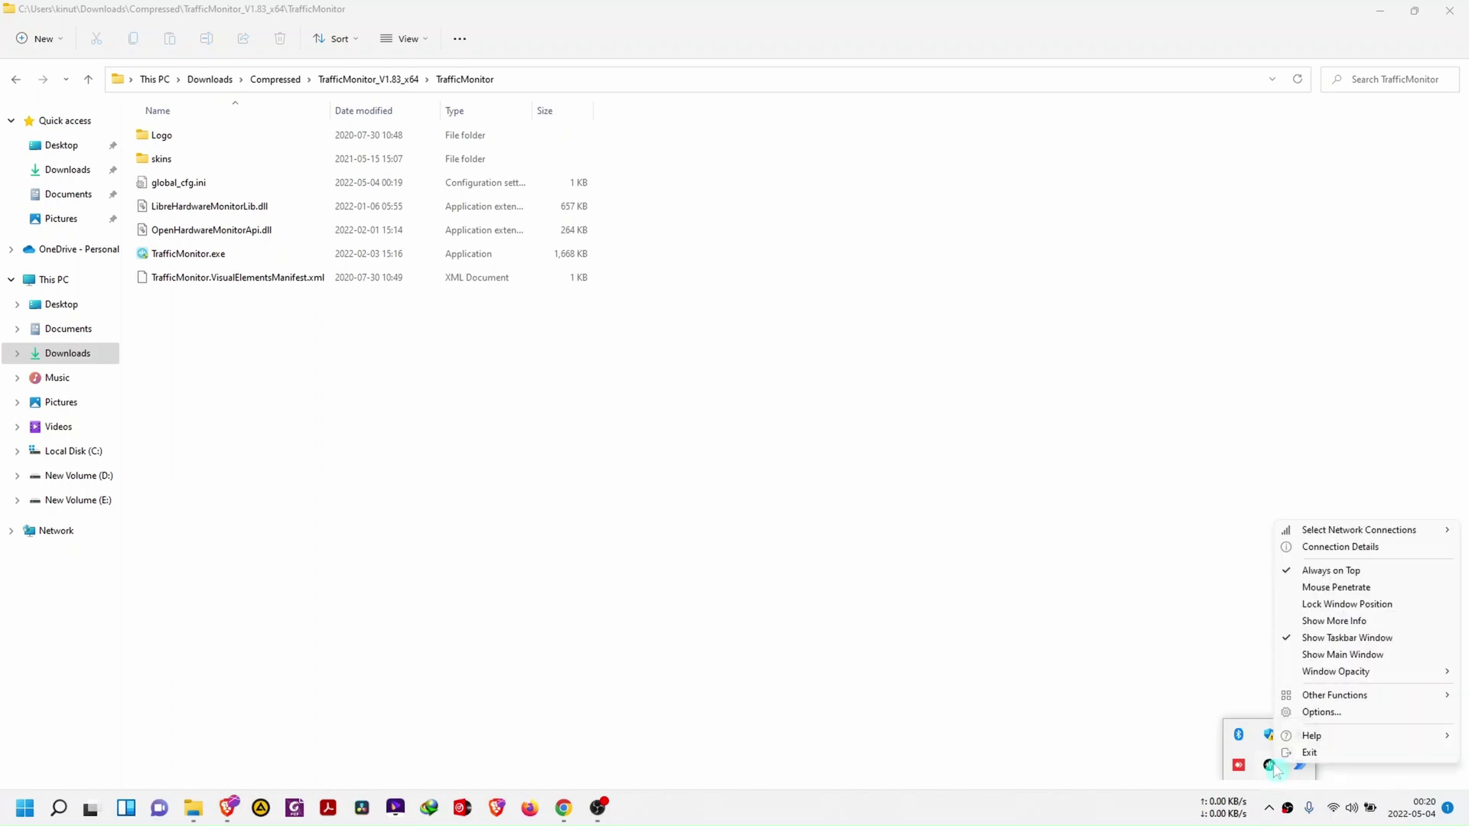
# In Options General Settings, disable startup update checks, enable auto-run, and save configuration to the program directory
pyautogui.click(1354, 720)
pyautogui.click(678, 277)
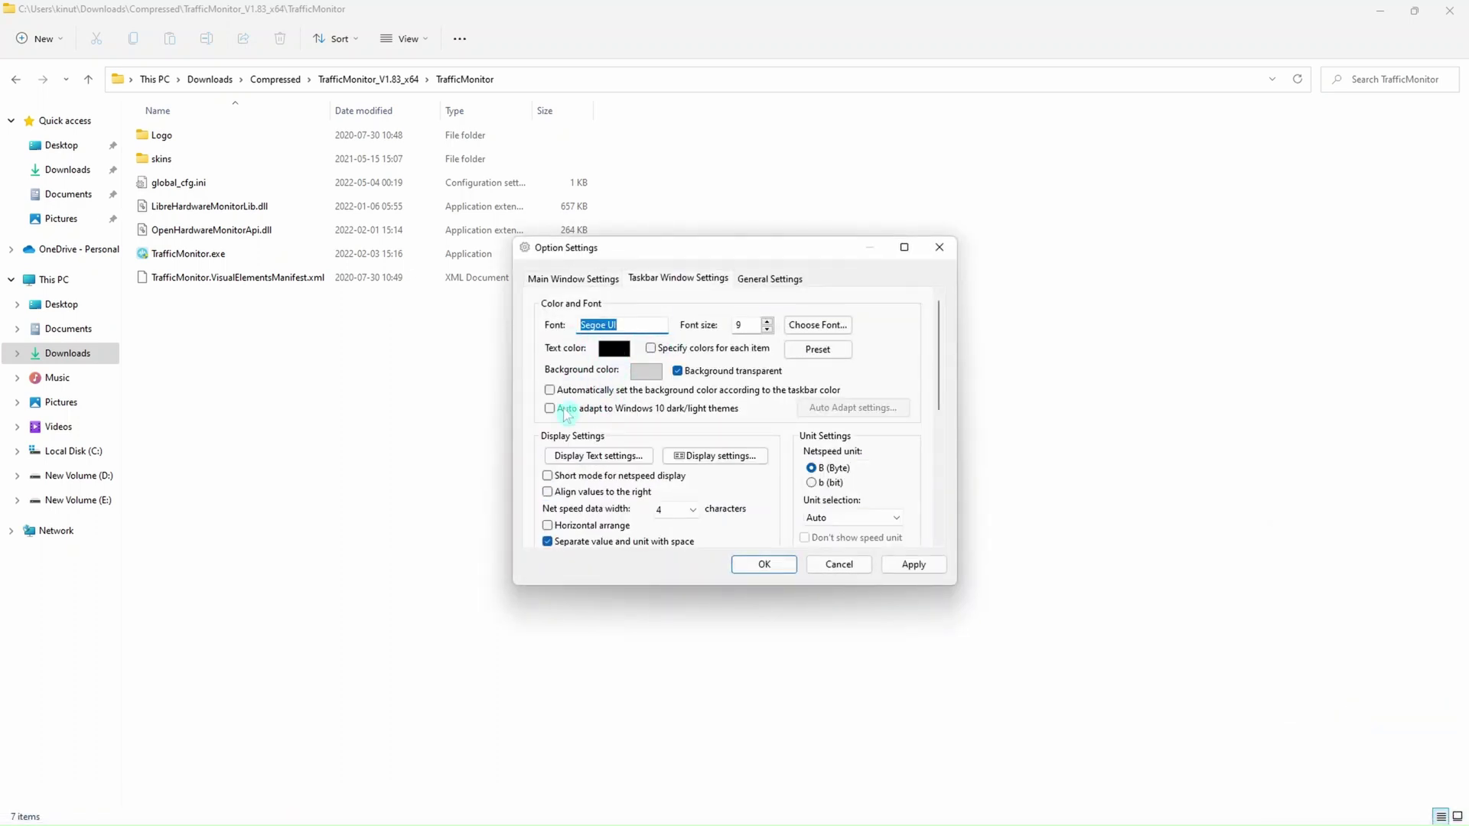
pyautogui.hotkey('ctrl', 'Tab')
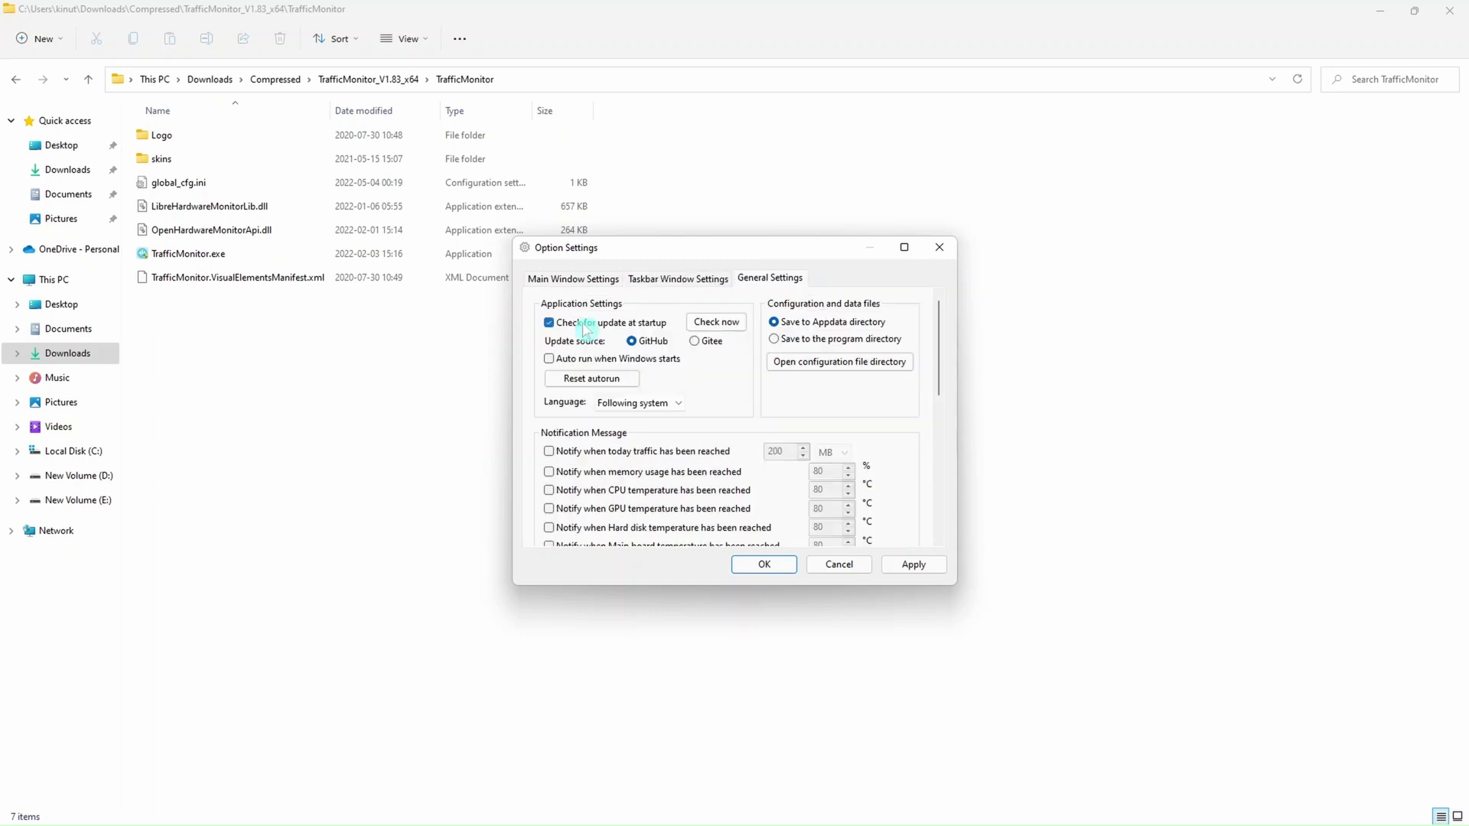
pyautogui.click(585, 329)
pyautogui.click(586, 359)
pyautogui.hotkey('ctrl', 'Tab')
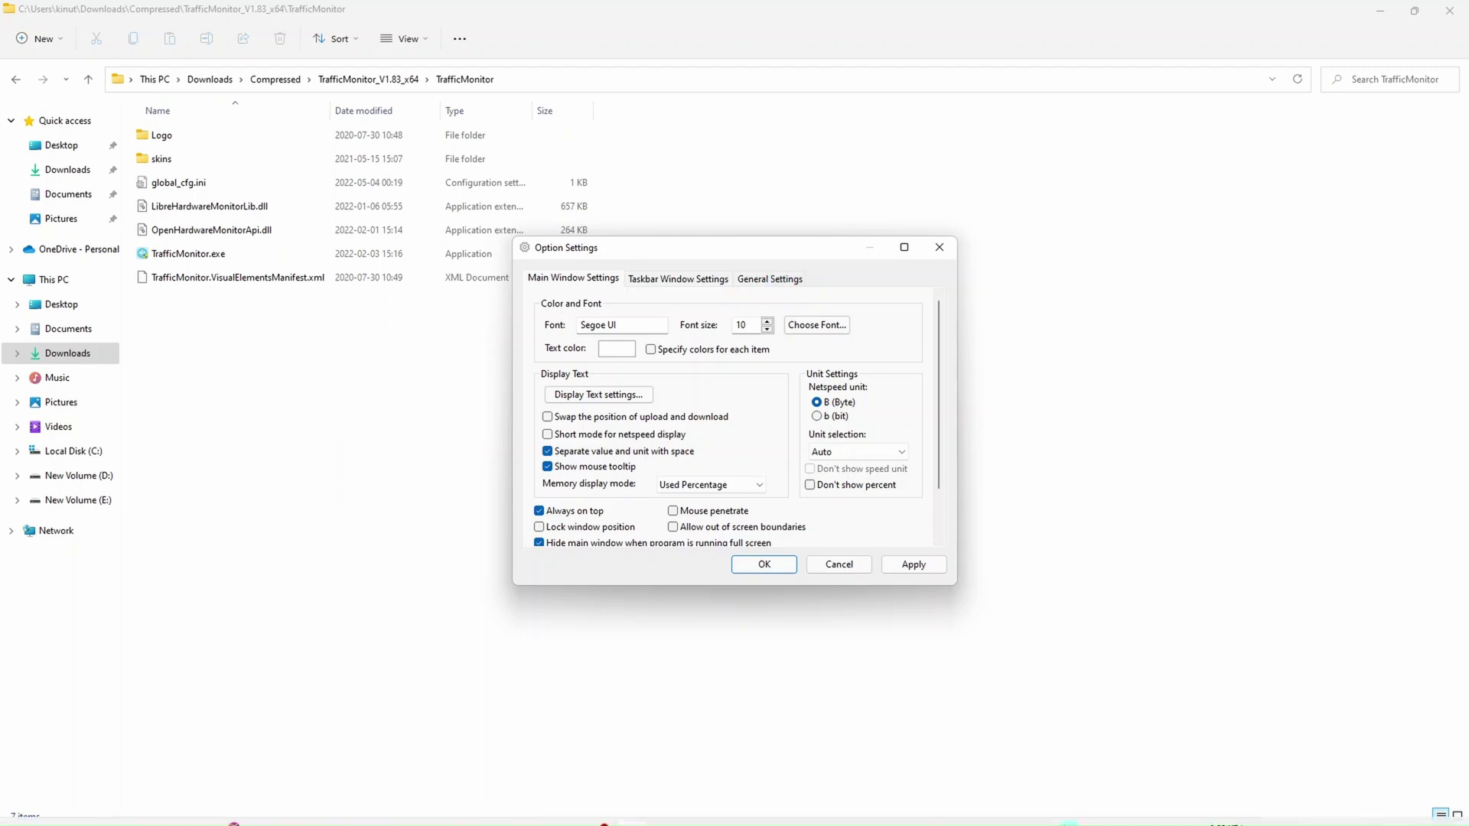
pyautogui.moveTo(1069, 824)
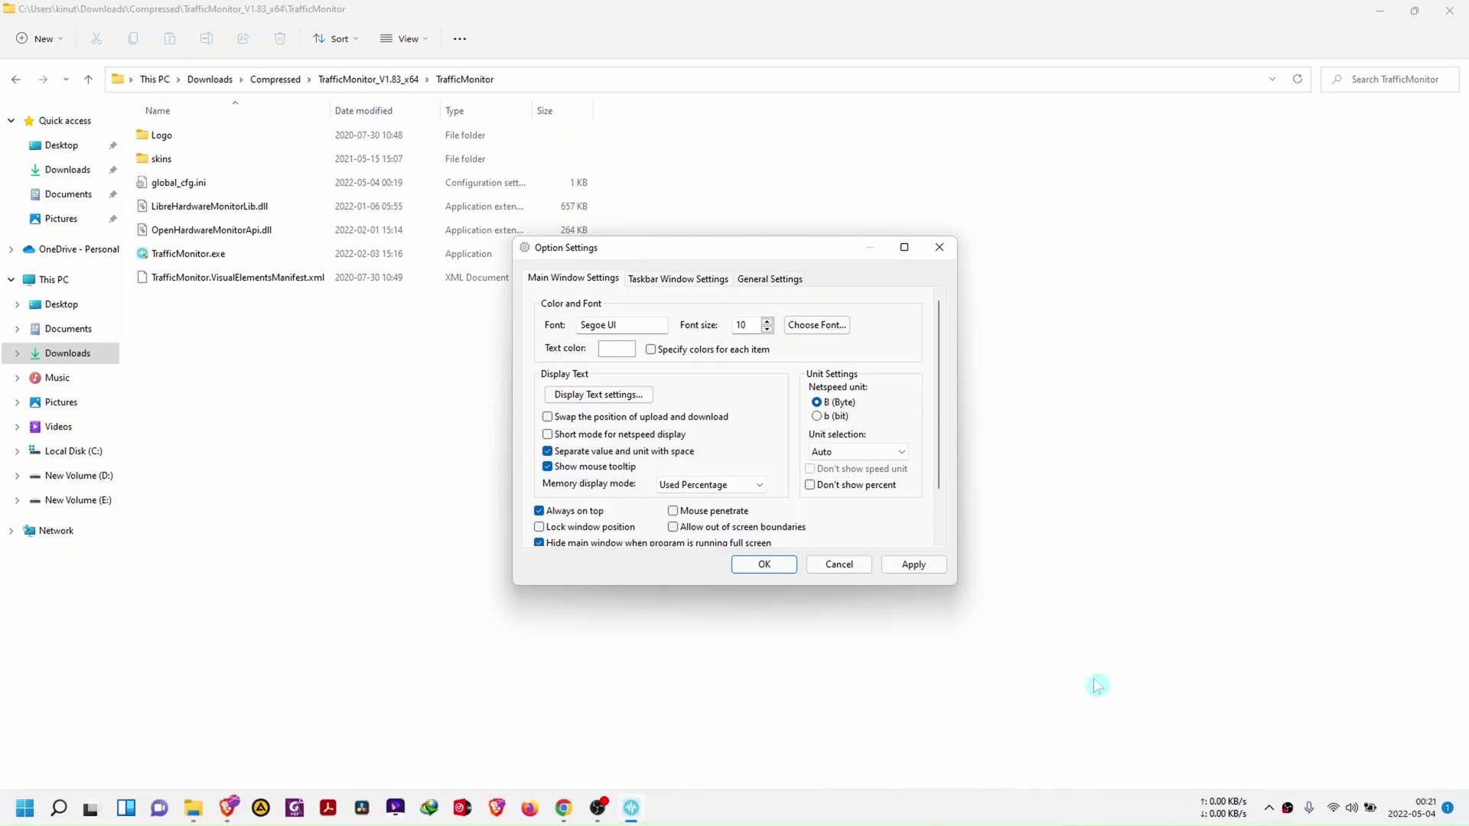
pyautogui.hotkey('ctrl', 'shift', 'Tab')
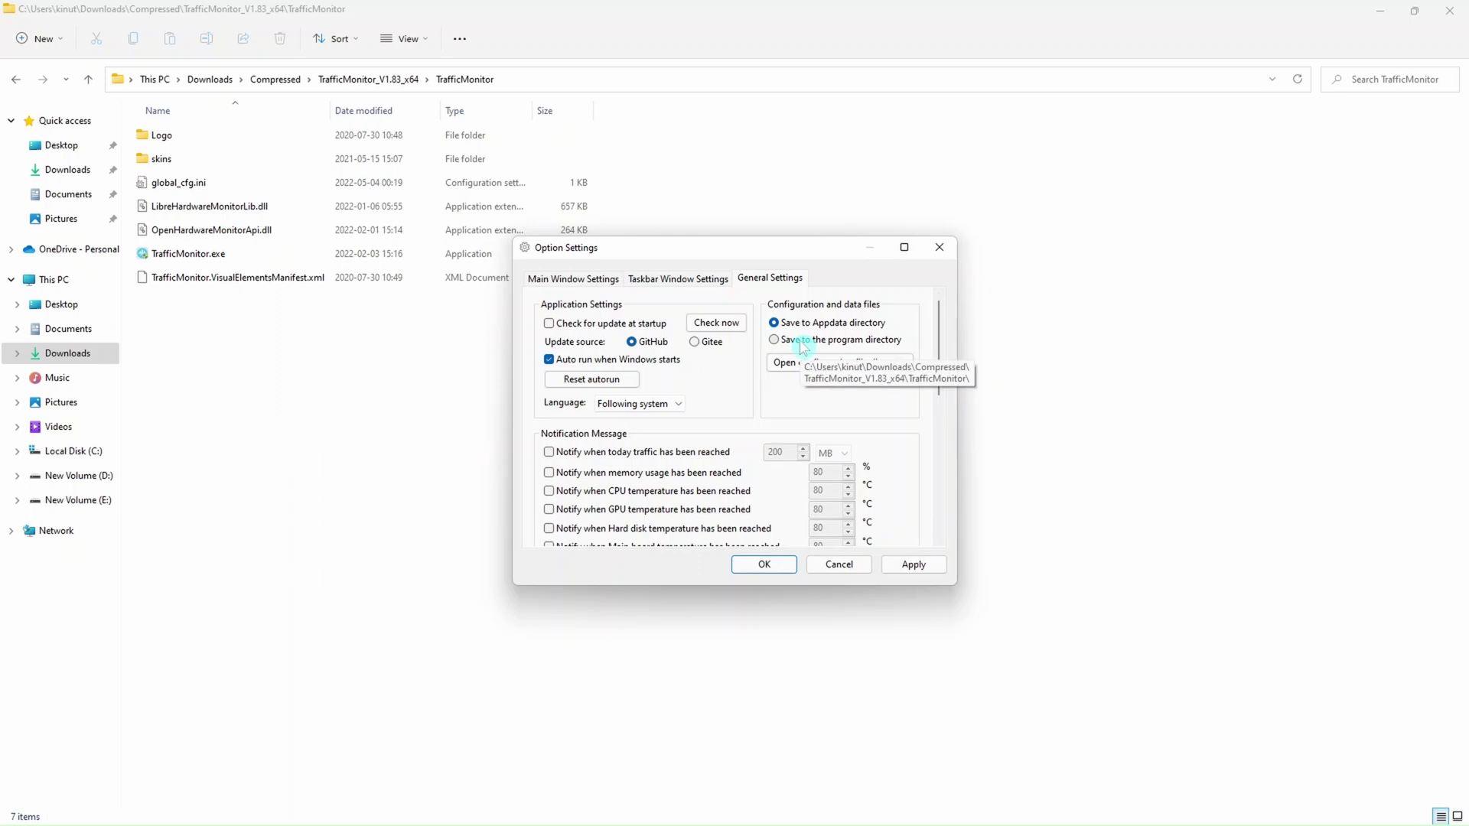
pyautogui.click(801, 344)
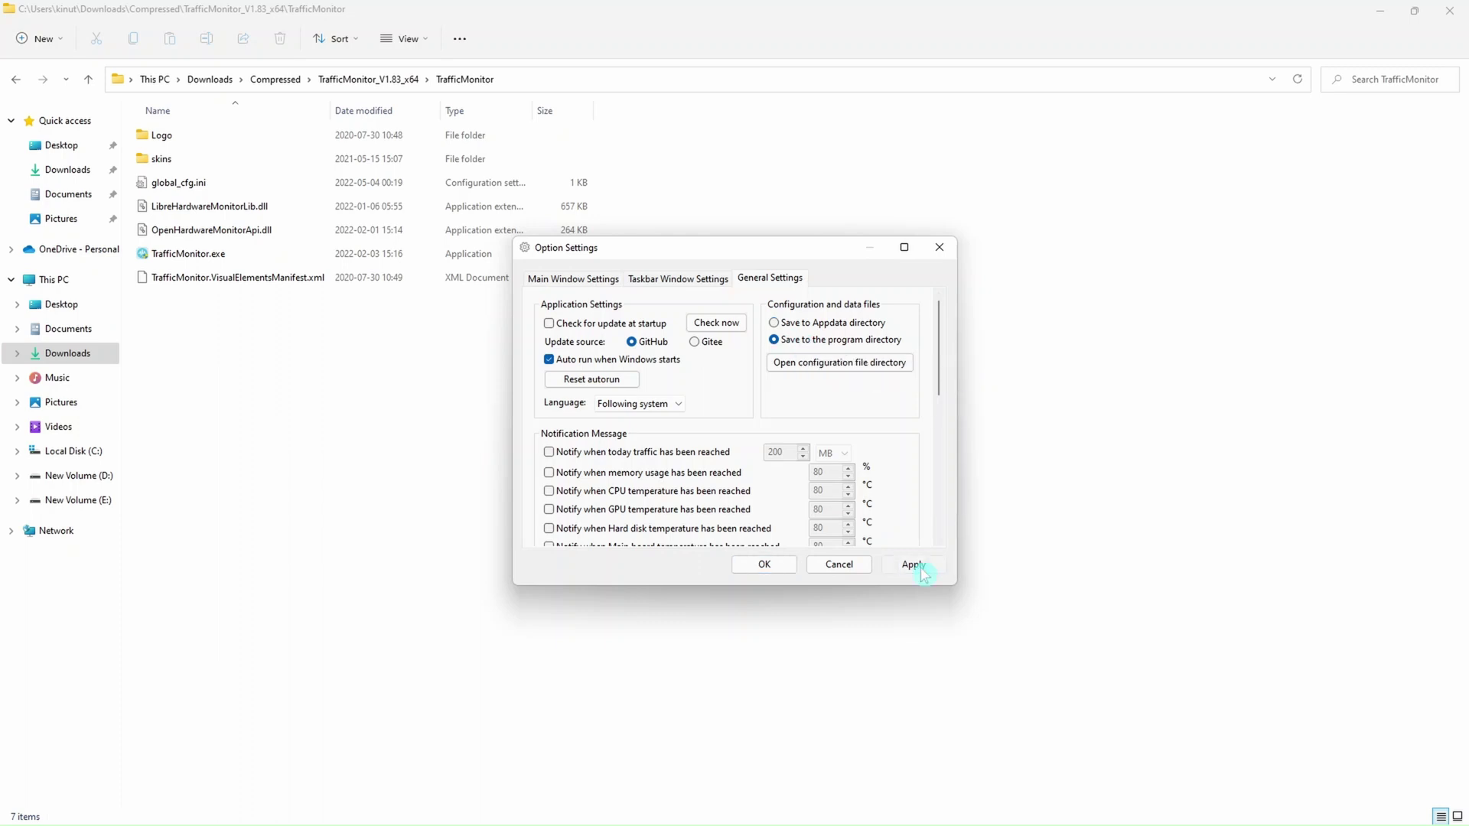
pyautogui.click(762, 566)
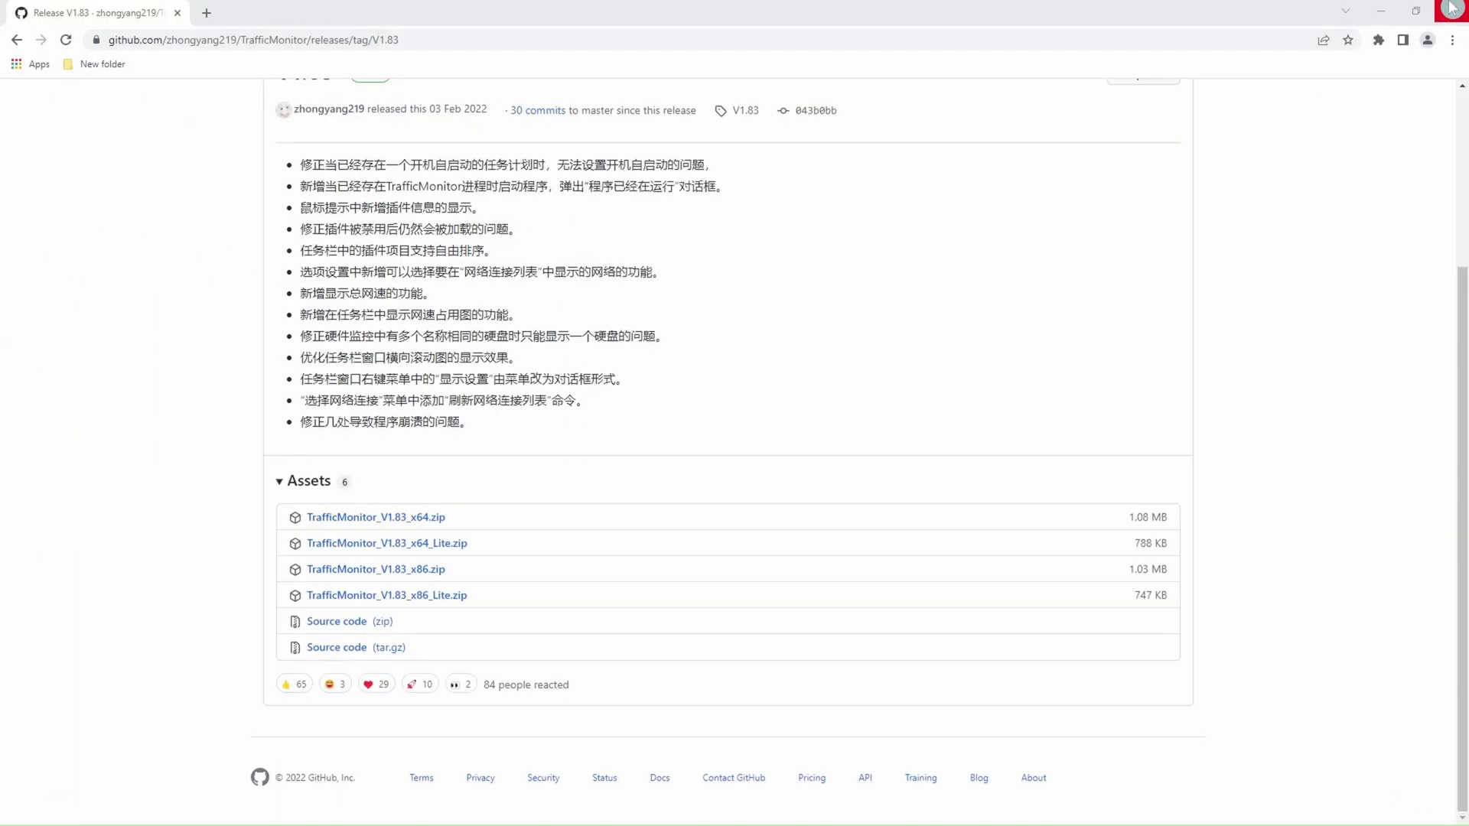
# Close Chrome, move the floating speed bar, and untick Show Main Window to hide it
pyautogui.click(1451, 8)
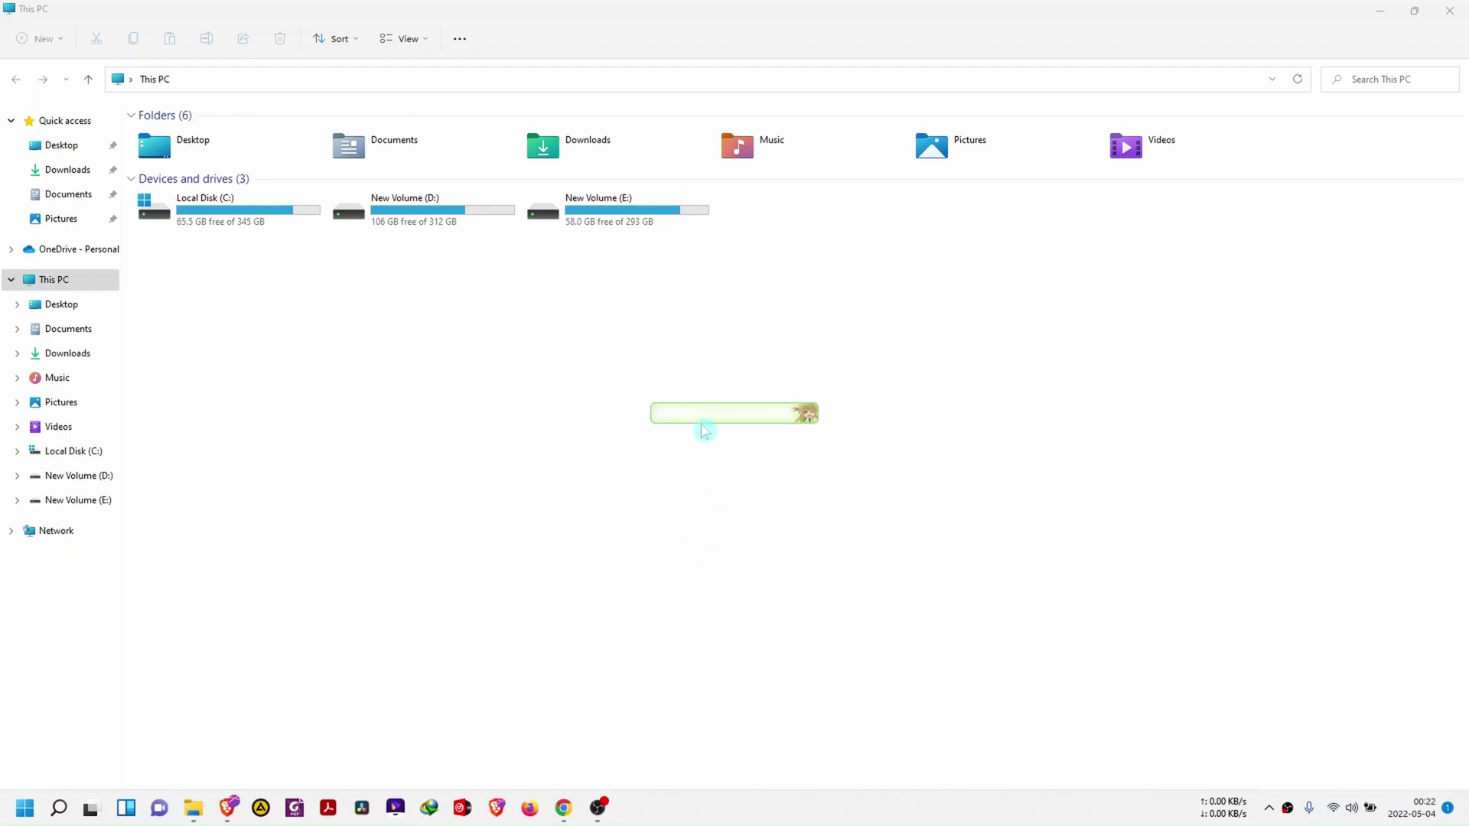
pyautogui.moveTo(703, 415); pyautogui.dragTo(854, 360)
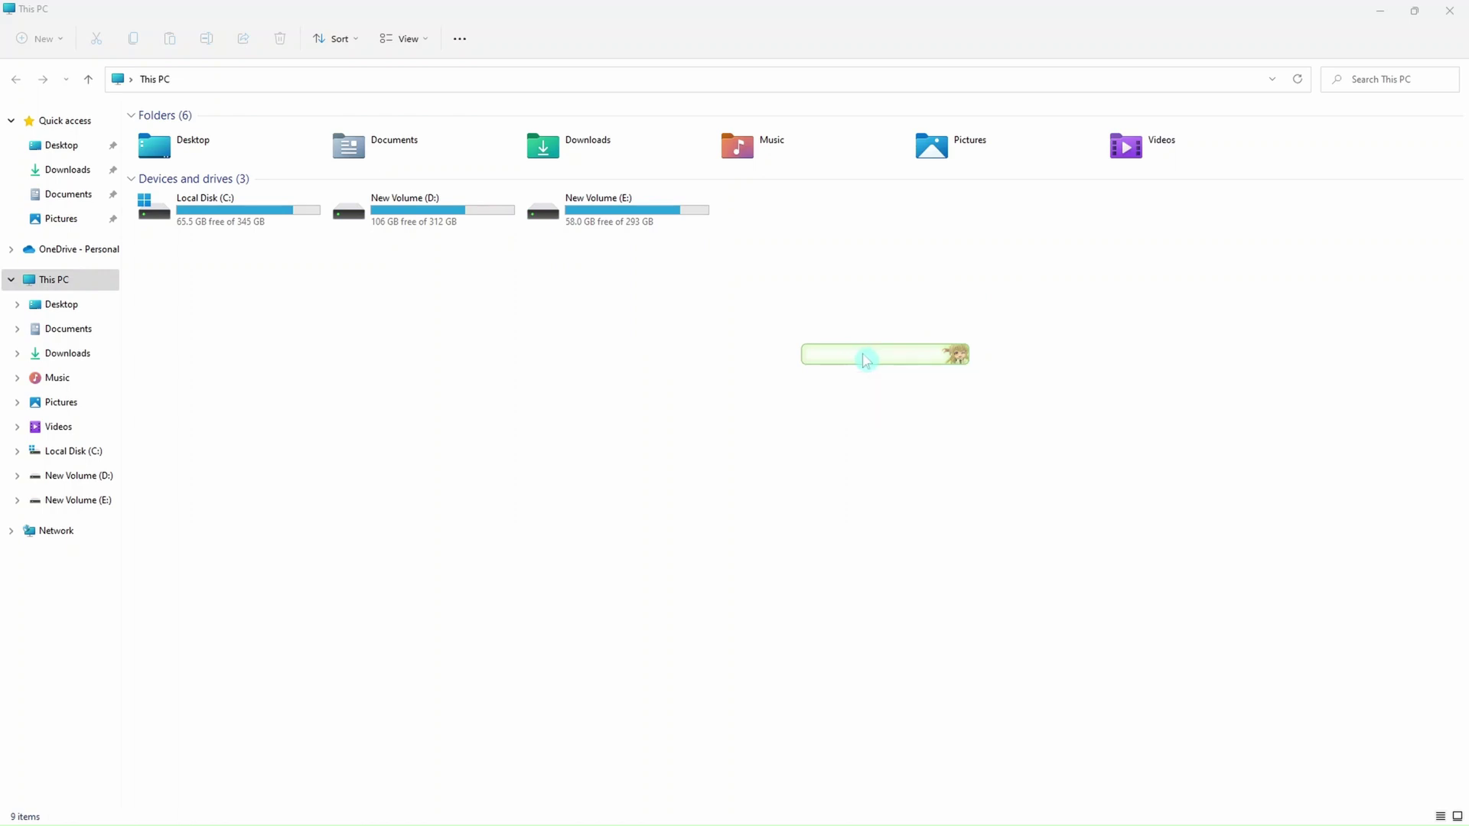
pyautogui.rightClick(865, 357)
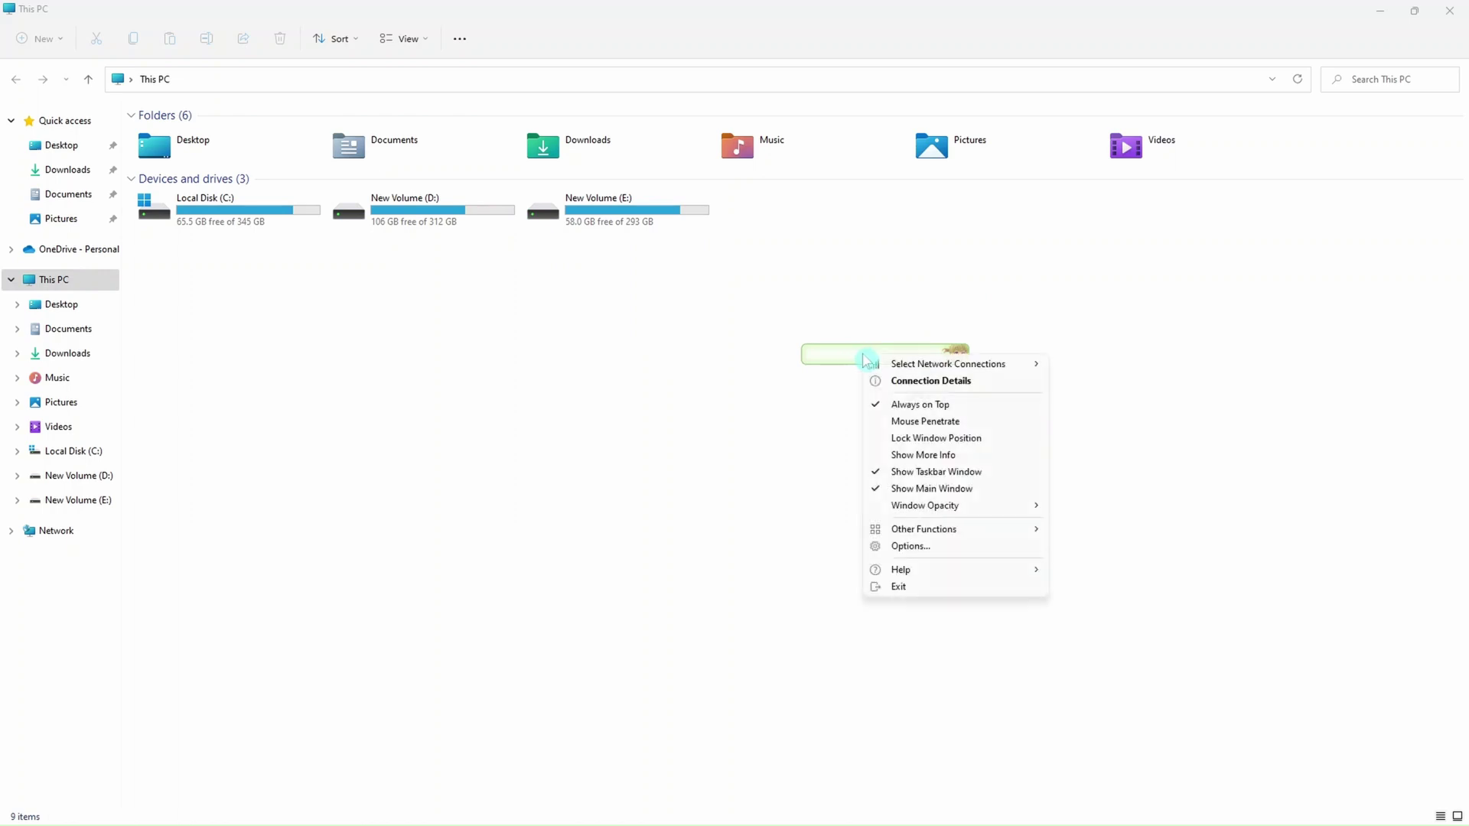
pyautogui.click(934, 490)
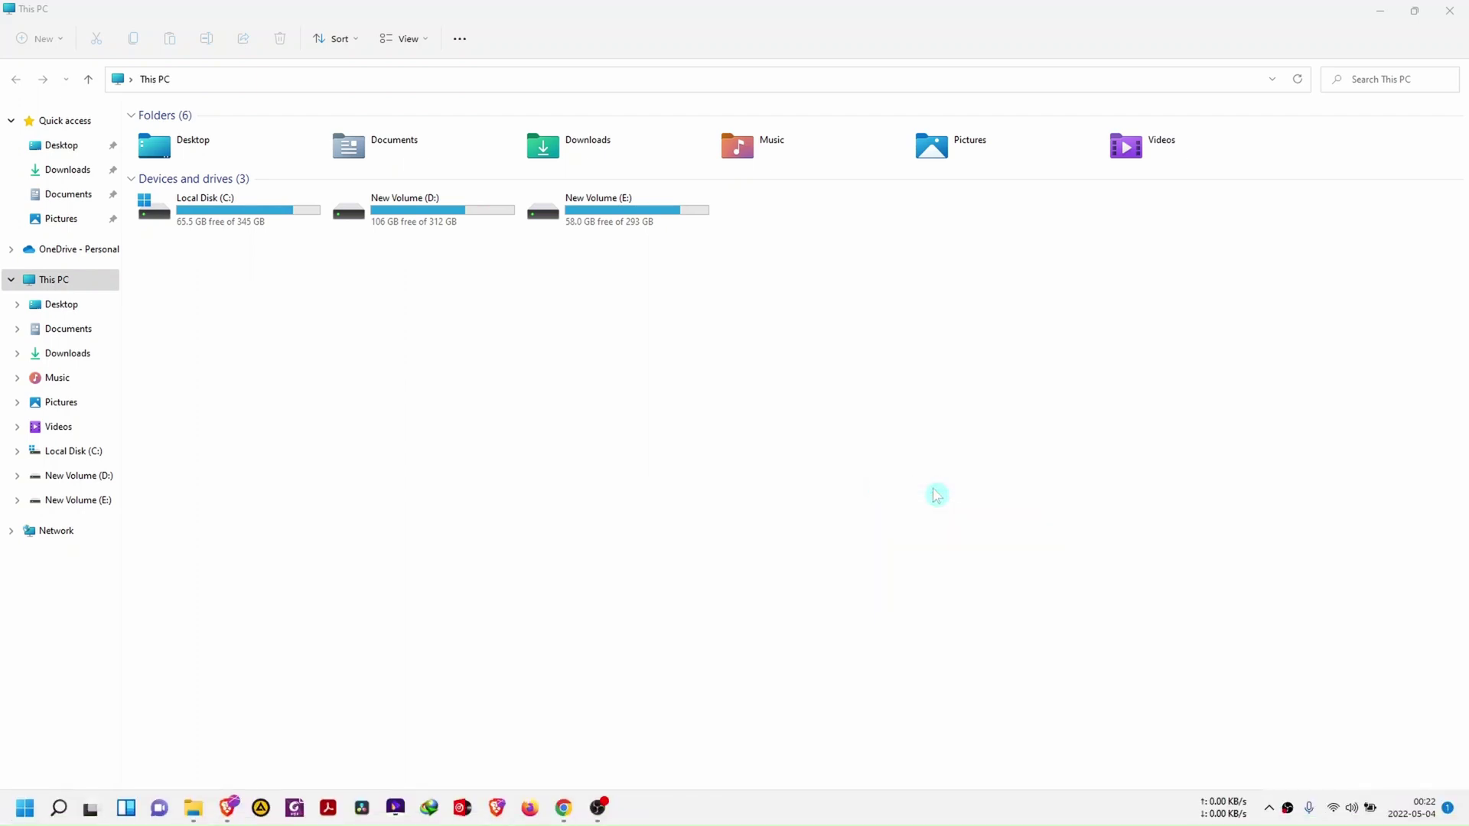